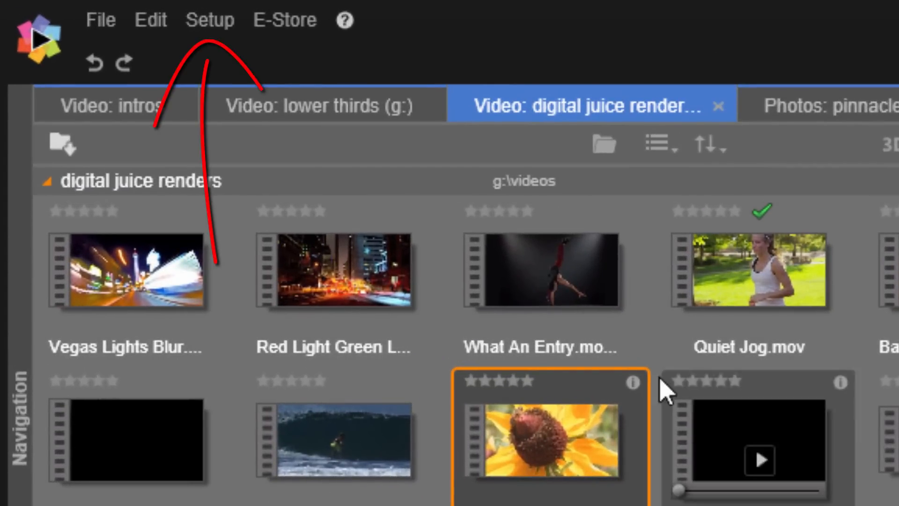
Set the default video standard for new movie projects to HD 1920x1080/24p in the project settings.
click(214, 34)
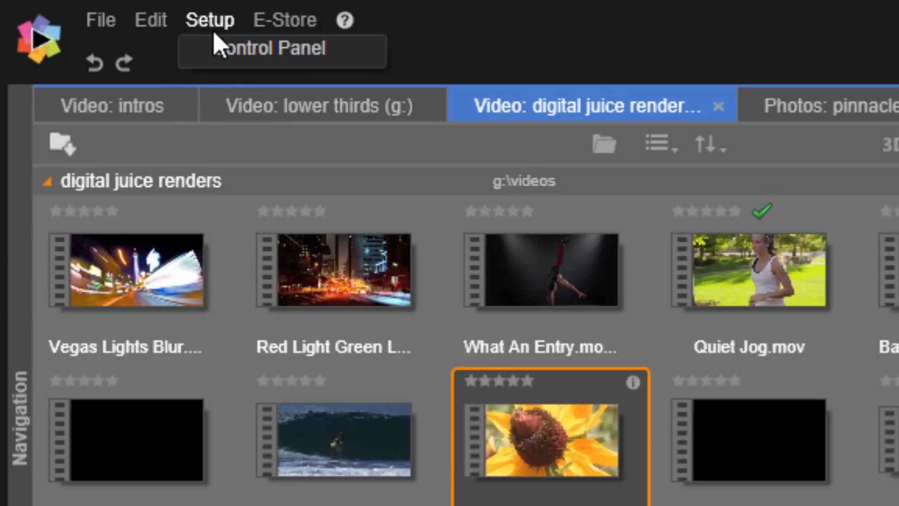
click(196, 60)
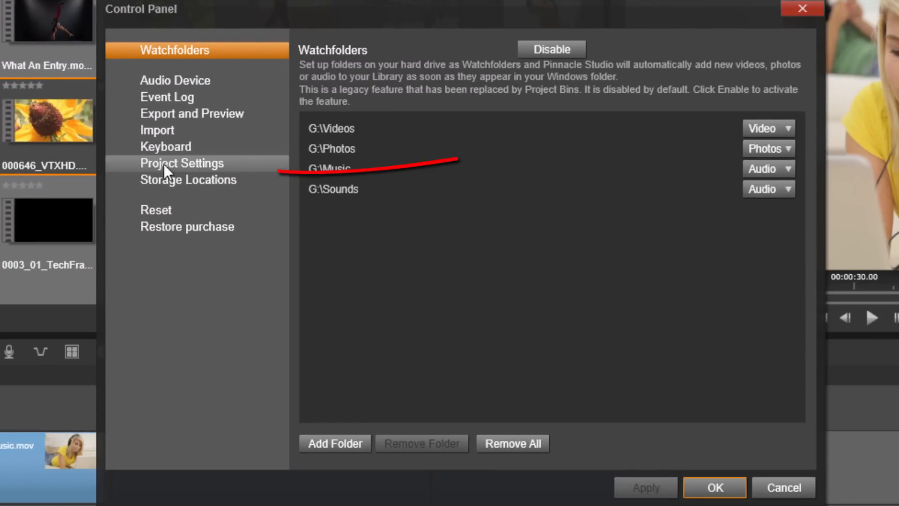
click(123, 166)
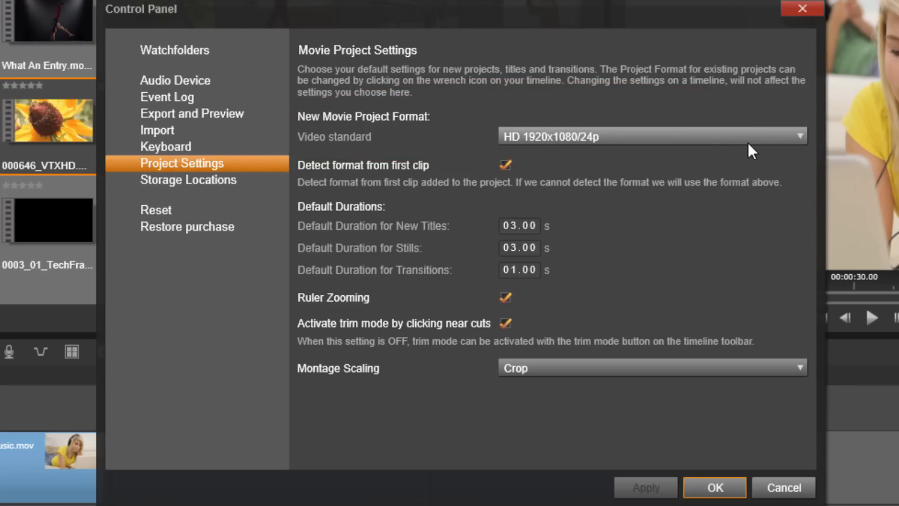
click(797, 142)
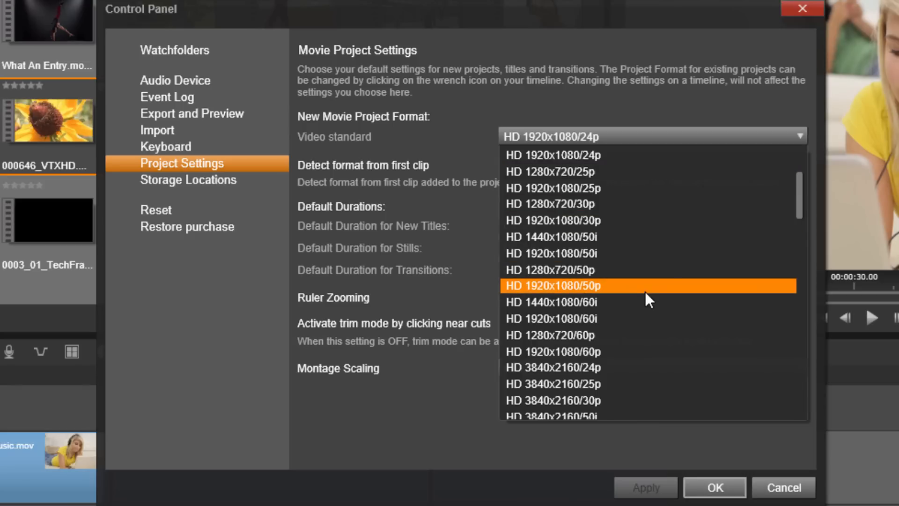
click(804, 209)
click(797, 137)
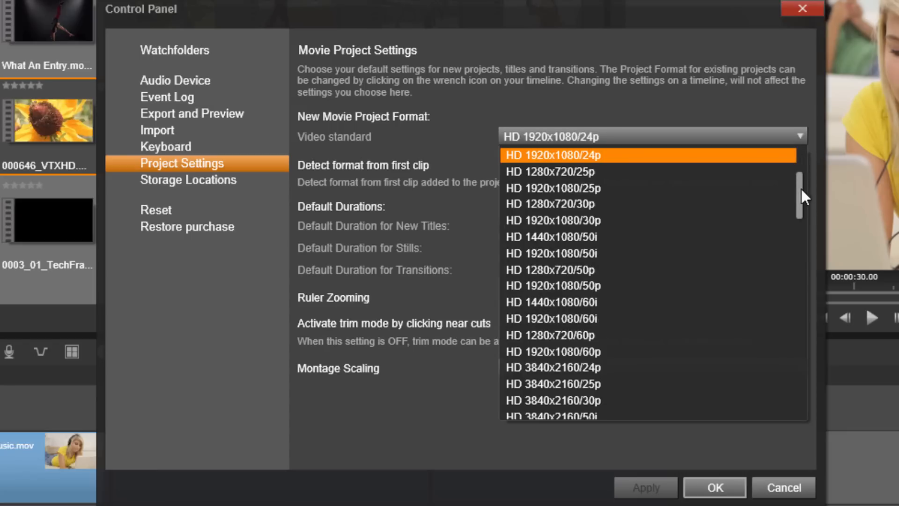
drag(801, 189, 801, 137)
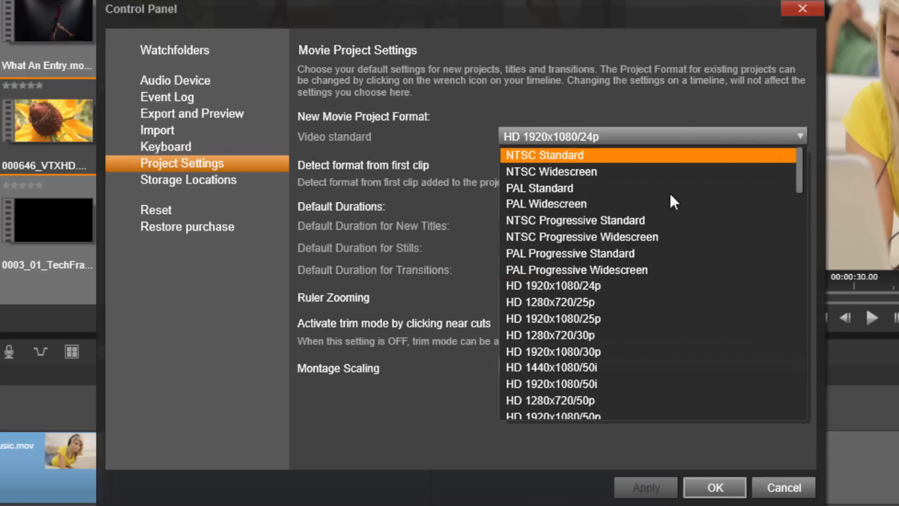
click(609, 286)
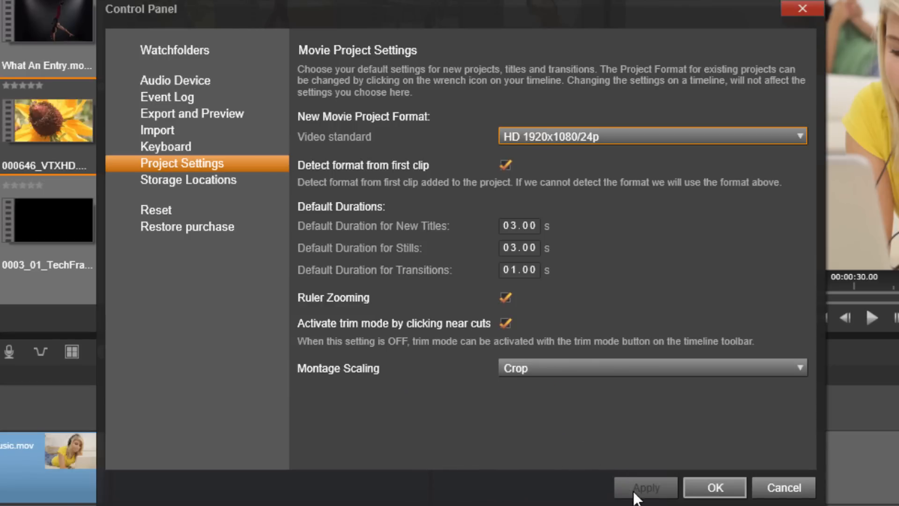
click(718, 482)
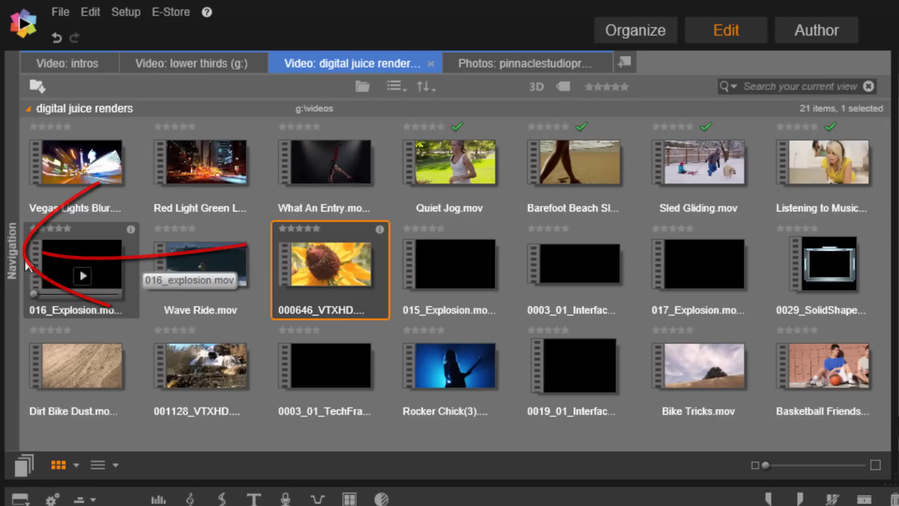
Collapse the Library Media section of the library navigation and expand it again.
mouse_move(15, 254)
scroll(56, 257, up, 6)
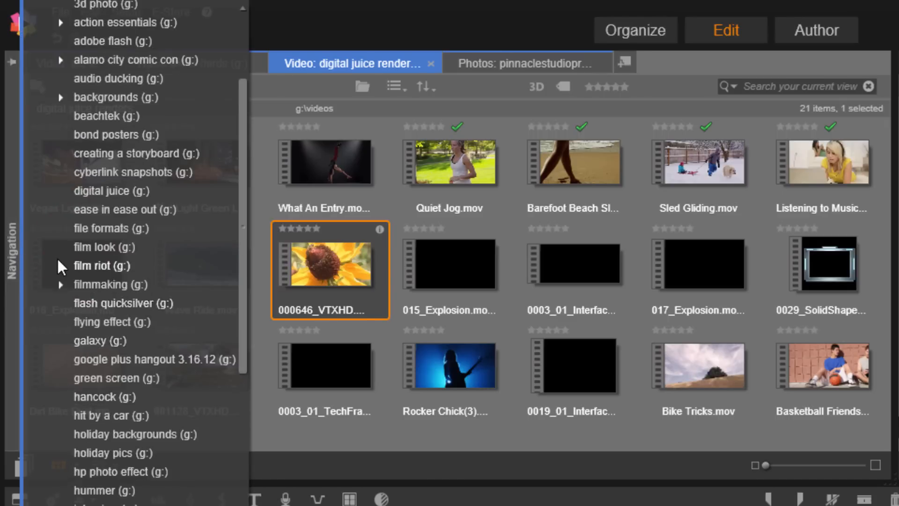
click(32, 70)
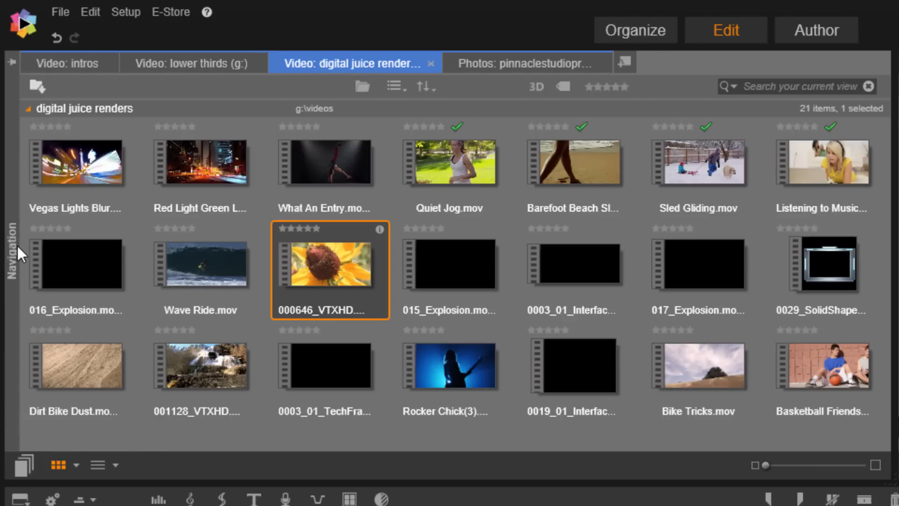
mouse_move(17, 243)
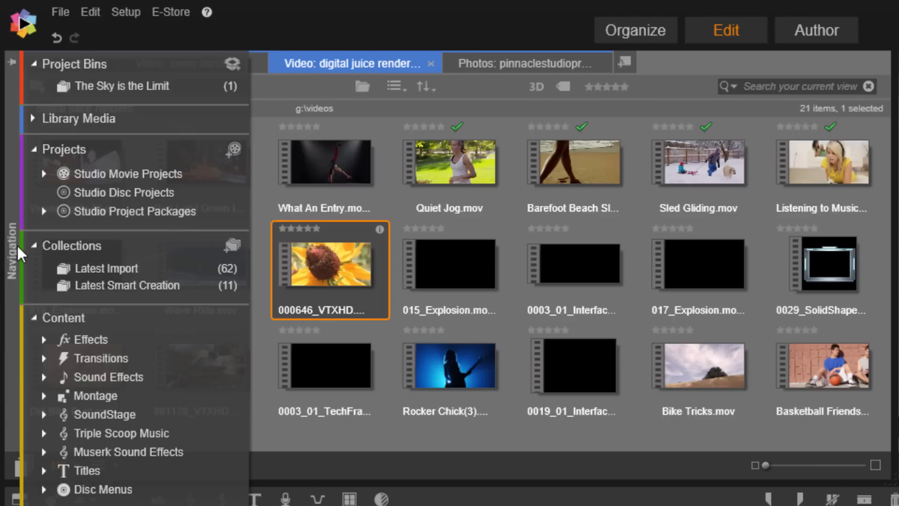
click(33, 122)
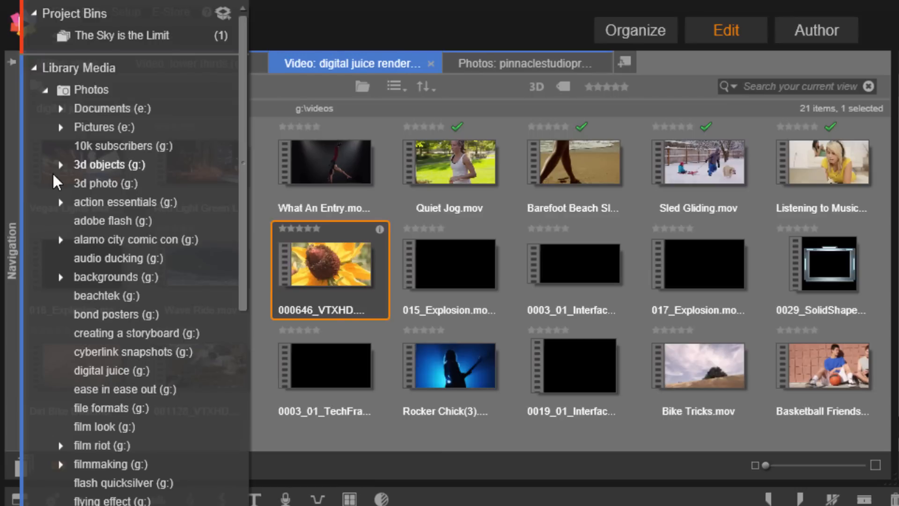
Collapse the Photos branch, view the digital juice training video folder, and return to the digital juice renders folder.
click(45, 90)
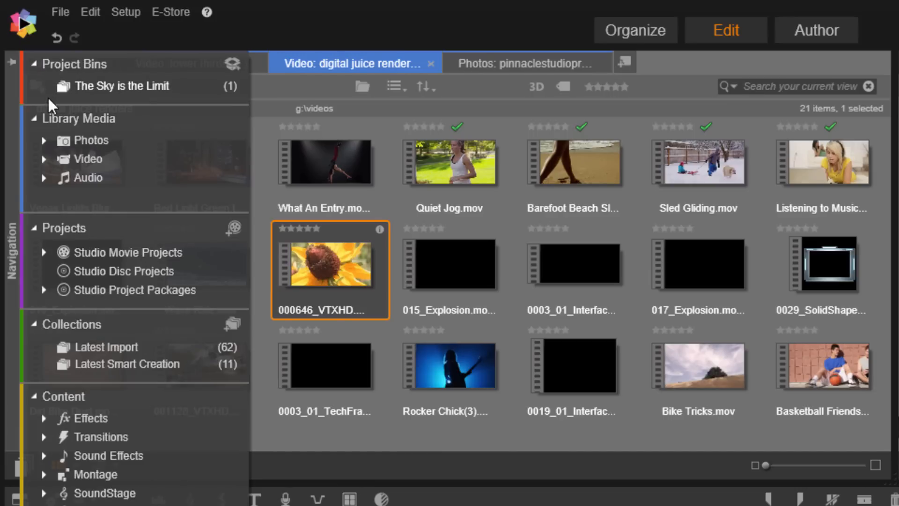
click(44, 160)
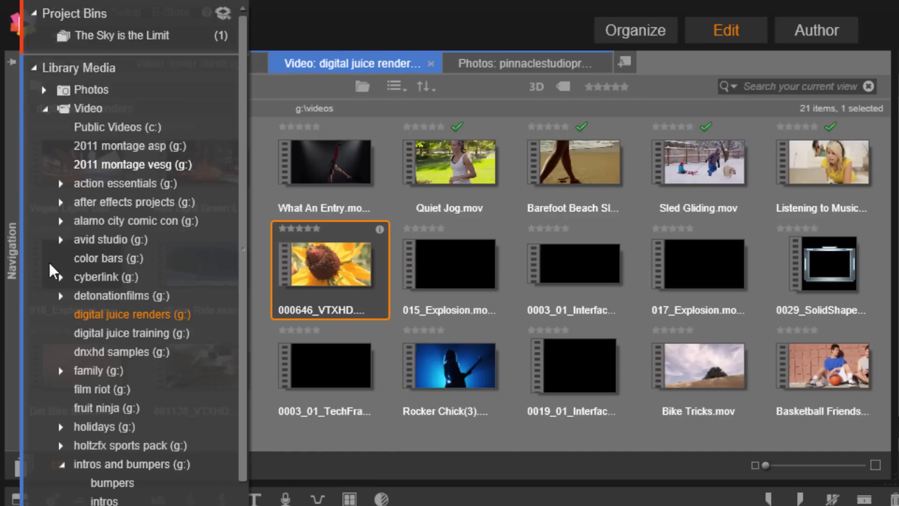
click(111, 333)
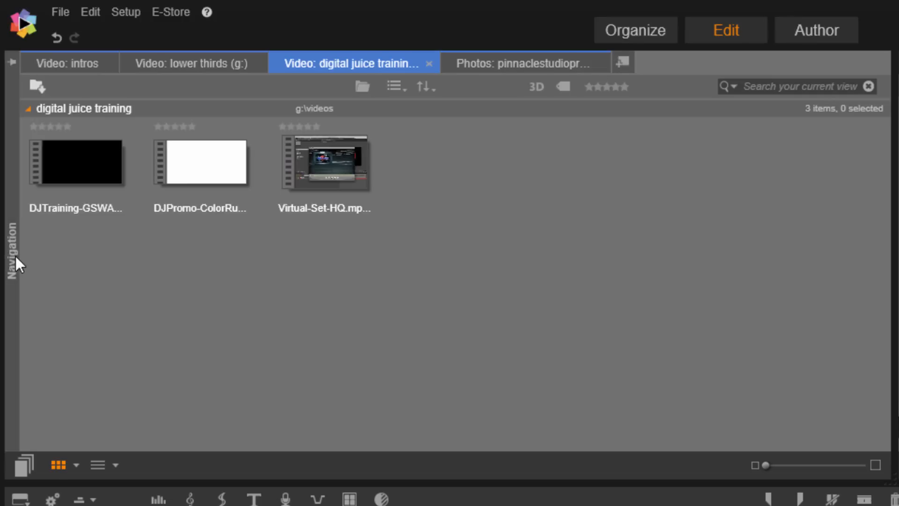
mouse_move(15, 255)
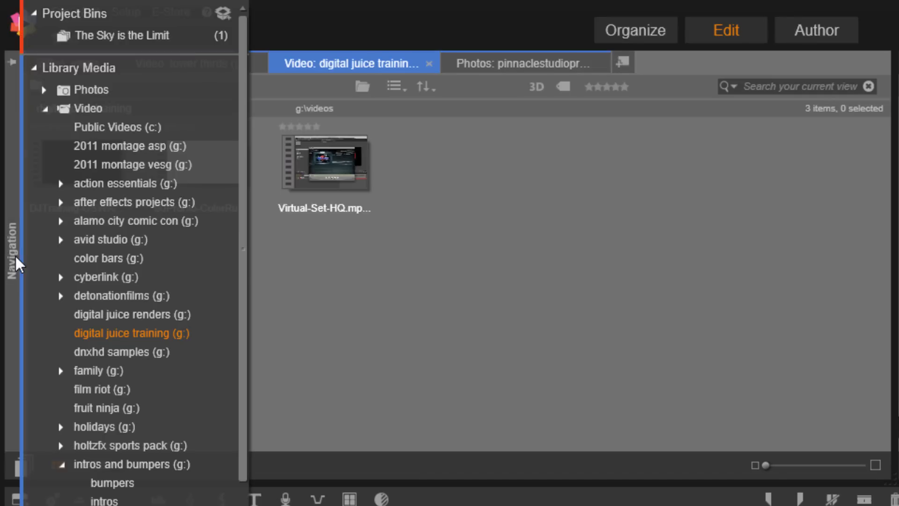
click(122, 312)
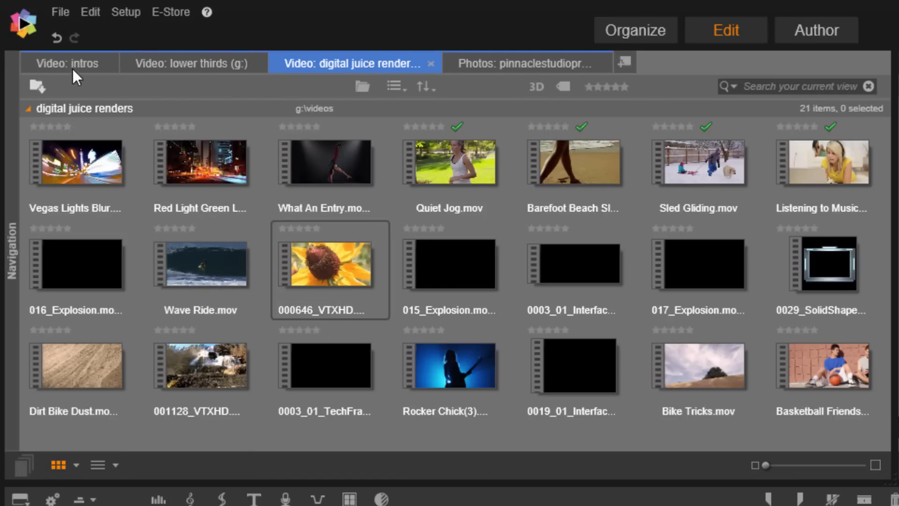
Look through the open library locations for intros, lower thirds, digital juice renders and pinnaclestudiopro logos.
click(94, 72)
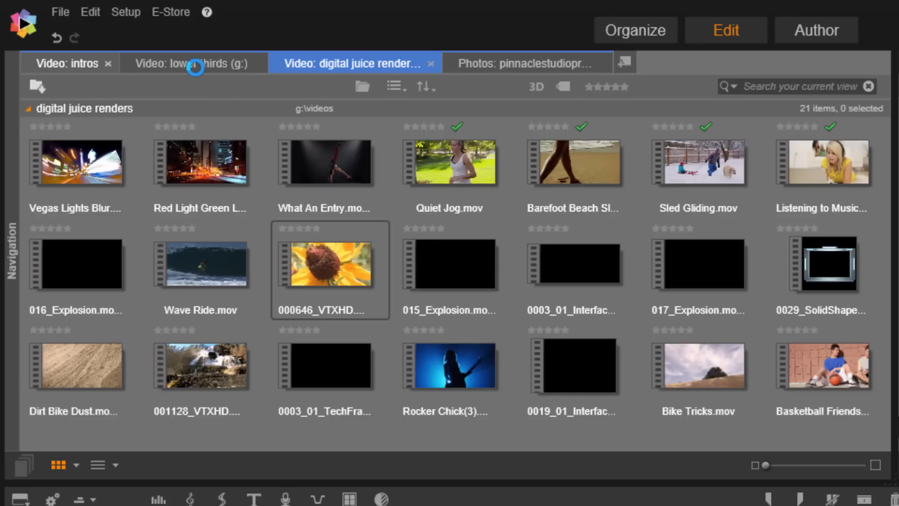
click(192, 63)
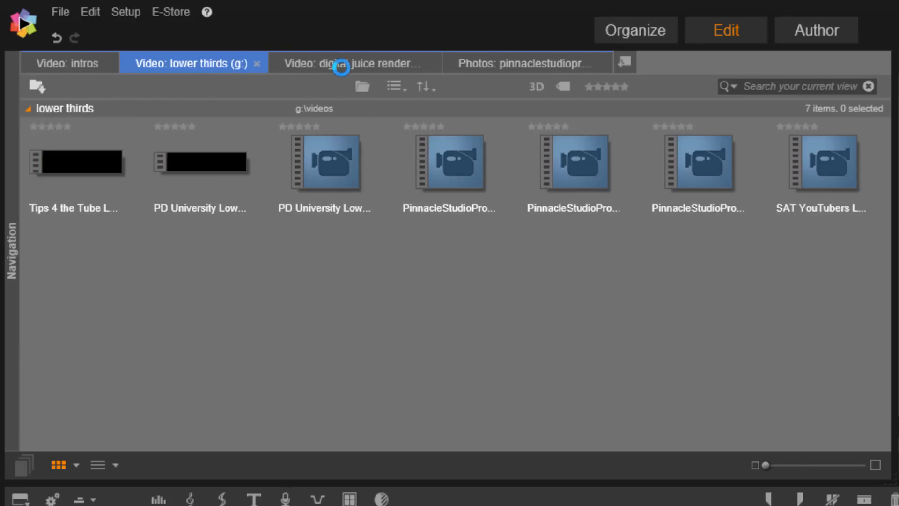
click(345, 65)
click(536, 66)
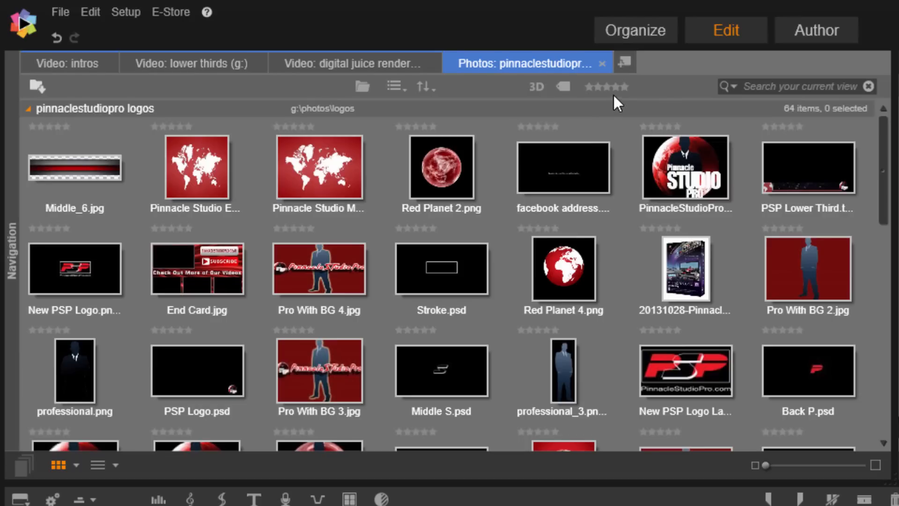
Add a new library tab and show the hancock photos folder in it.
click(622, 66)
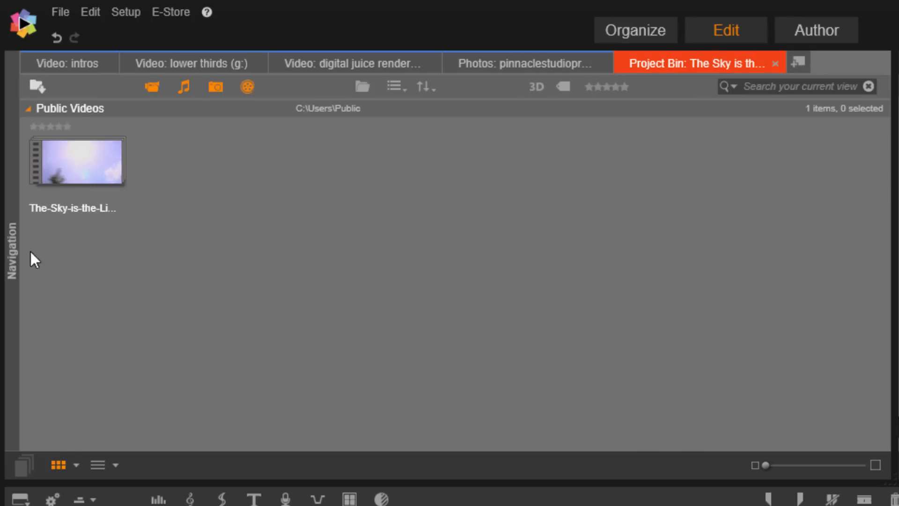
mouse_move(14, 255)
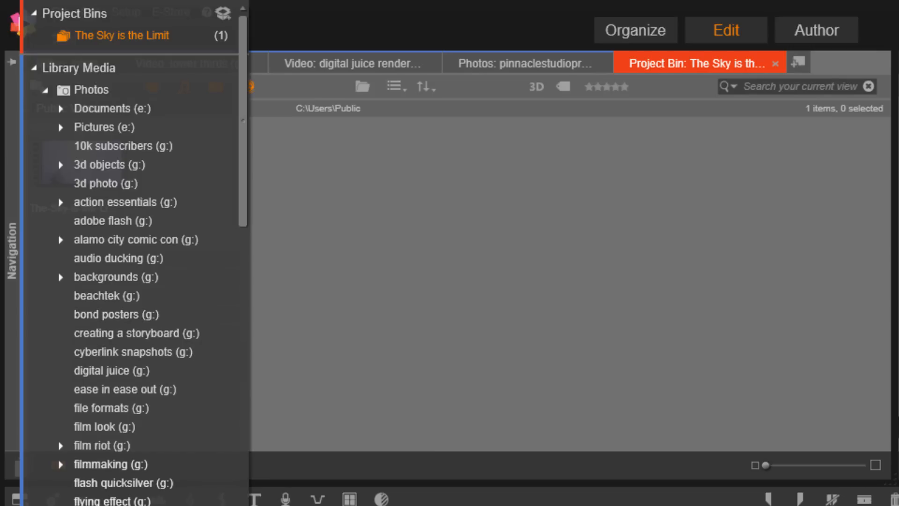
click(101, 504)
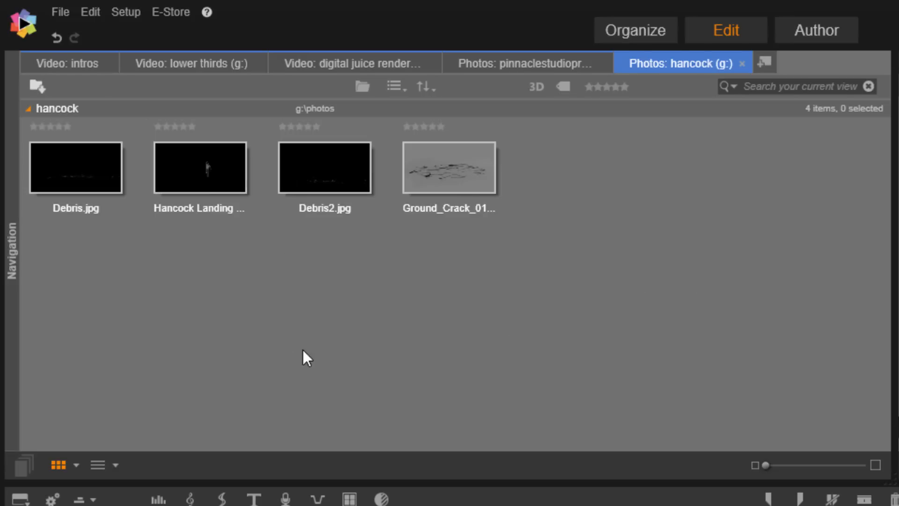
Import the picture Folder.jpg from the Music\Agency Thriller folder on the My Book (G:) drive into the library.
click(38, 87)
drag(150, 158, 164, 238)
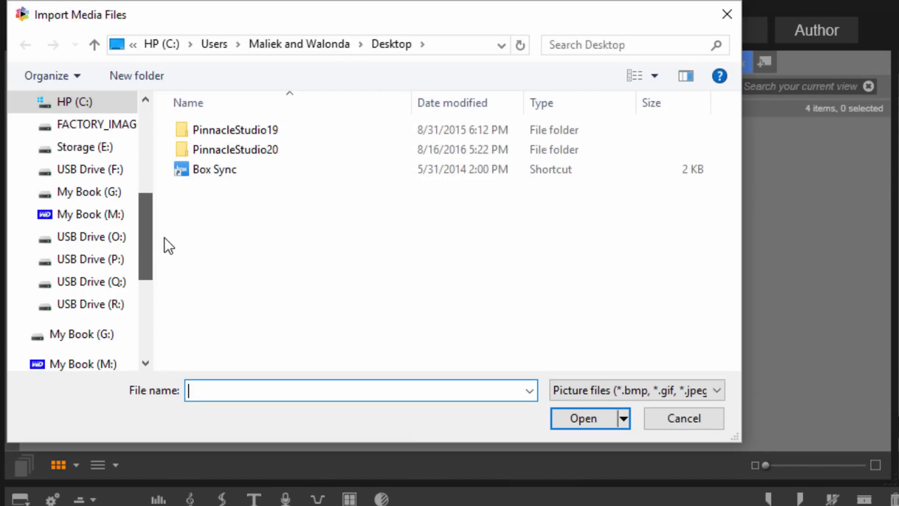
click(101, 193)
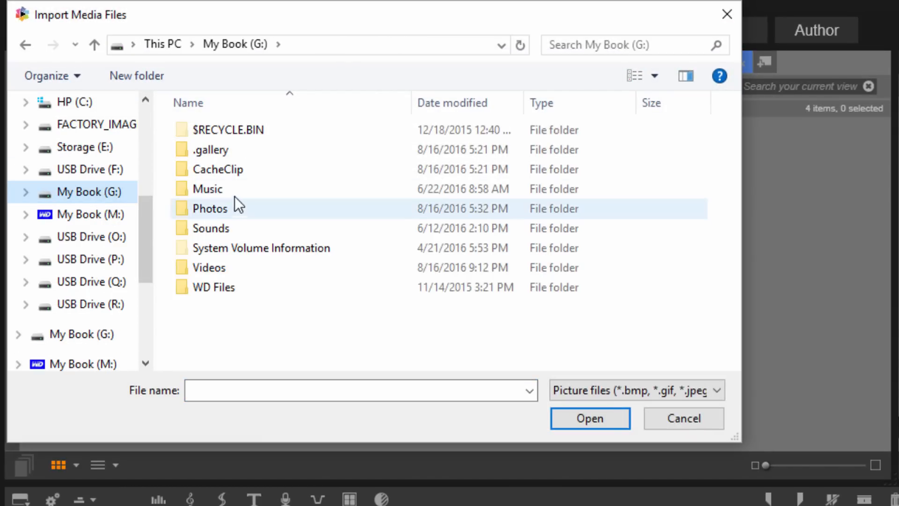
double_click(215, 191)
click(264, 150)
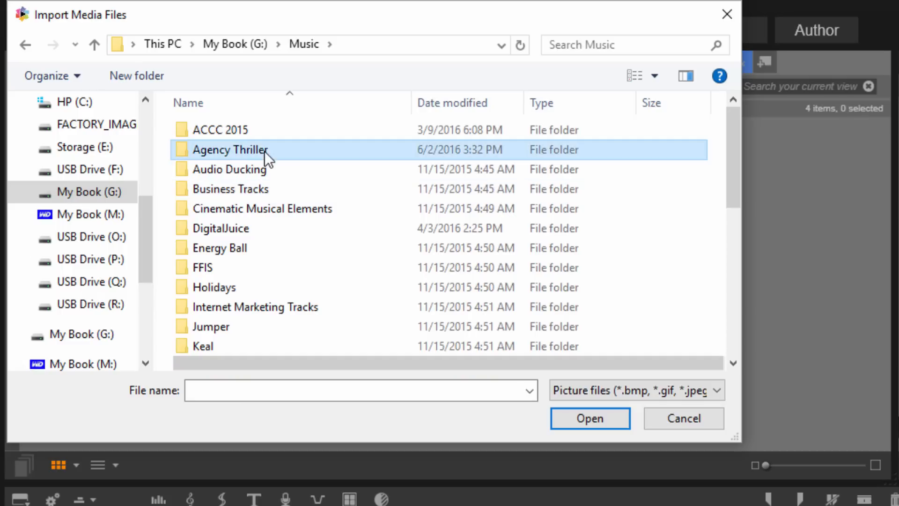
double_click(264, 151)
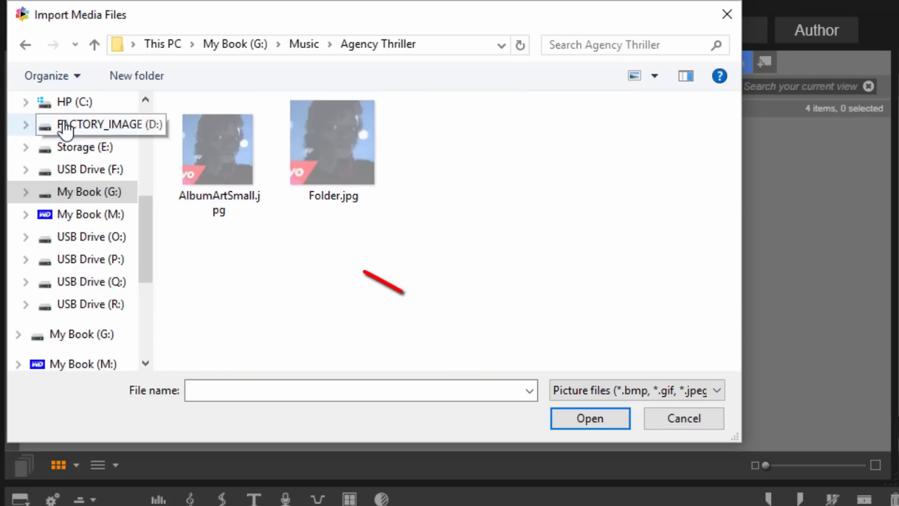
click(331, 141)
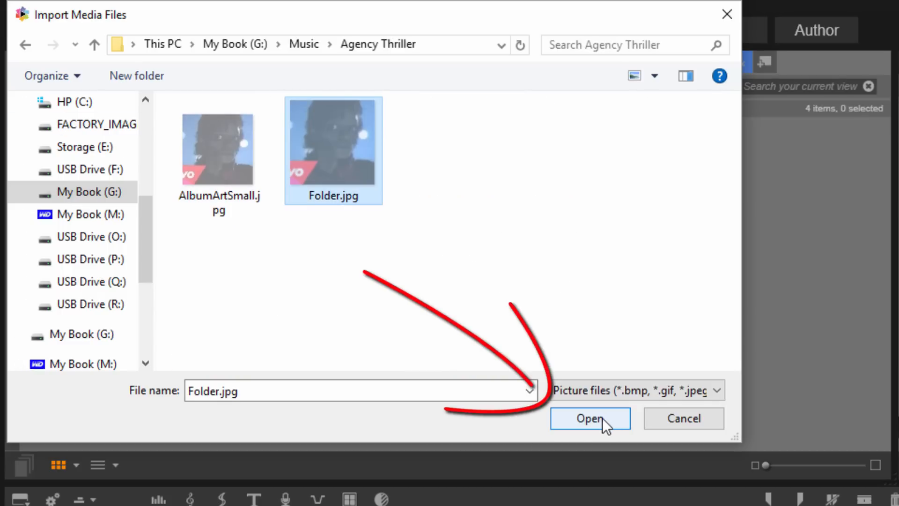
click(589, 418)
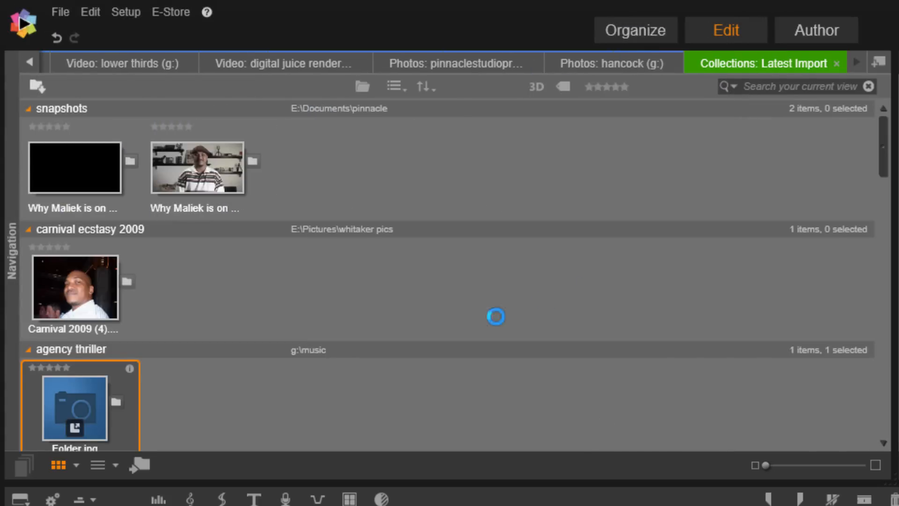
Look over the imported Folder.jpg in the Latest Import collection and close that collection's tab.
scroll(458, 317, down, 7)
scroll(150, 257, up, 3)
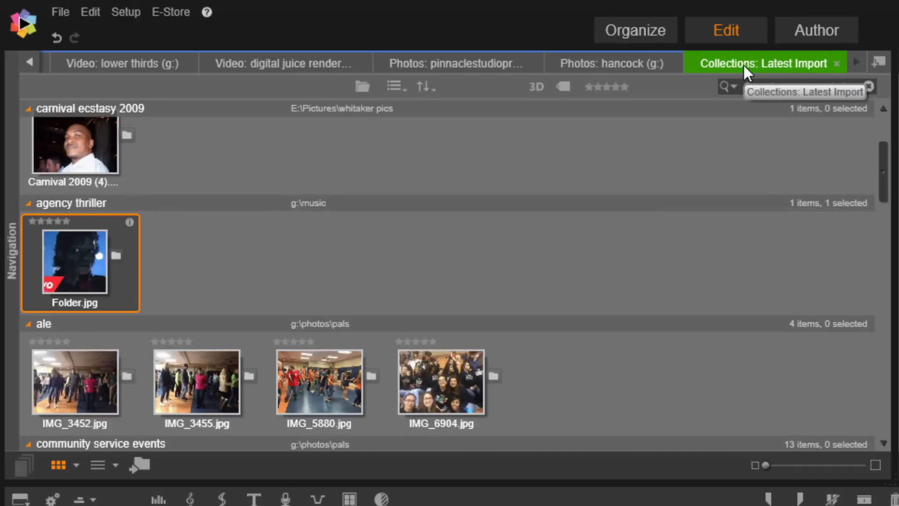
click(835, 63)
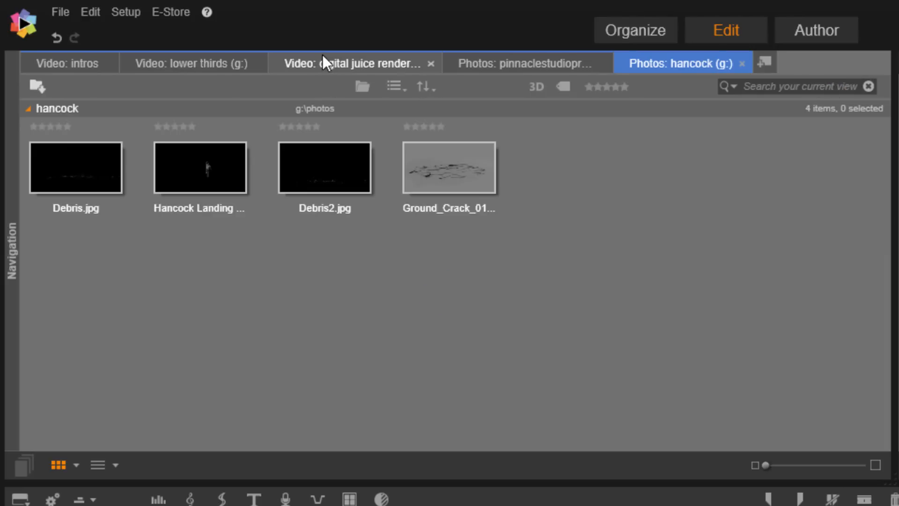
Move the timeline playhead to about 00:00:07.25 and load the 000646_VTXHD flower clip from digital juice renders into the source preview.
click(310, 63)
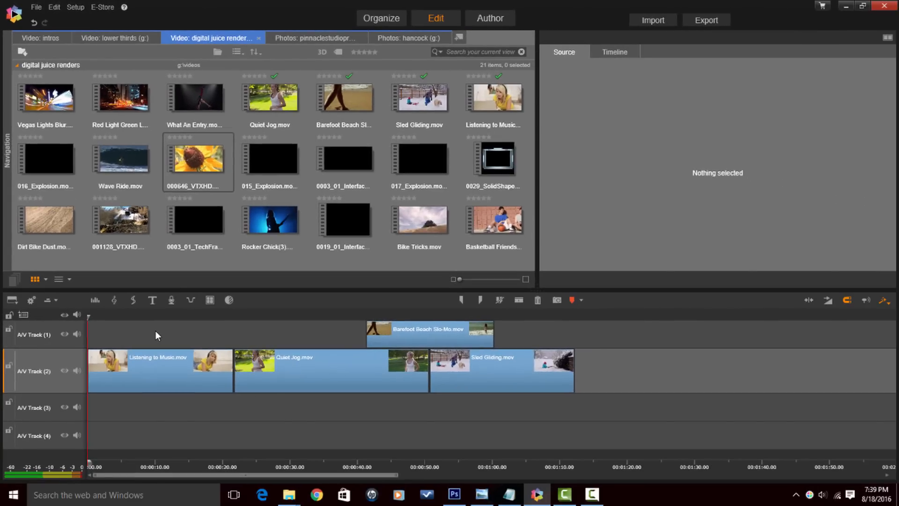
click(155, 330)
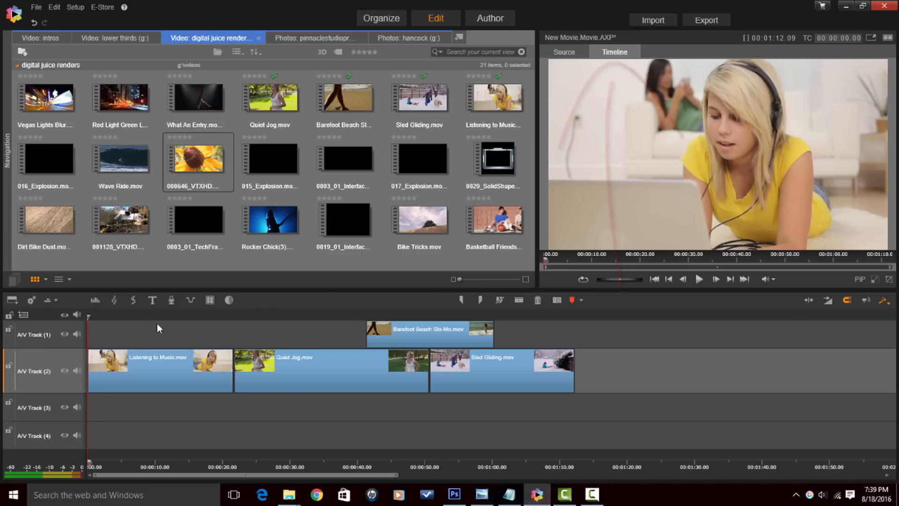
drag(89, 319, 147, 324)
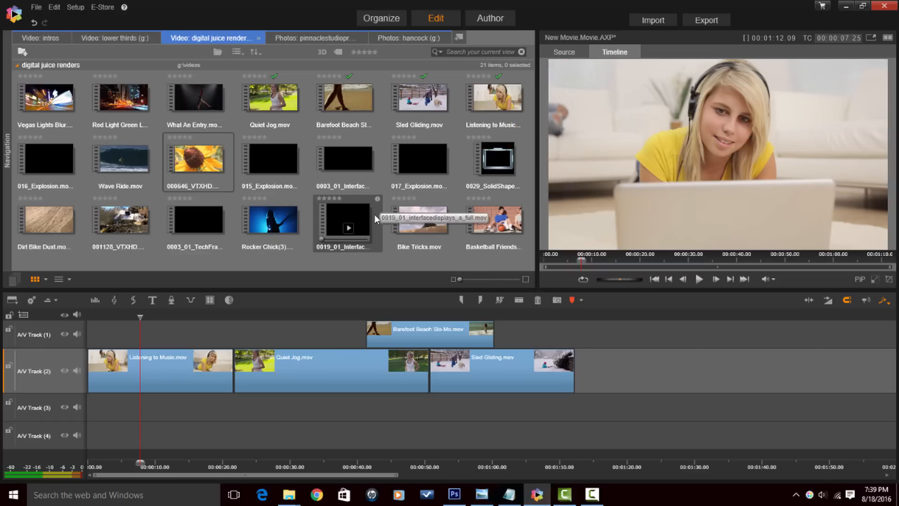
click(189, 159)
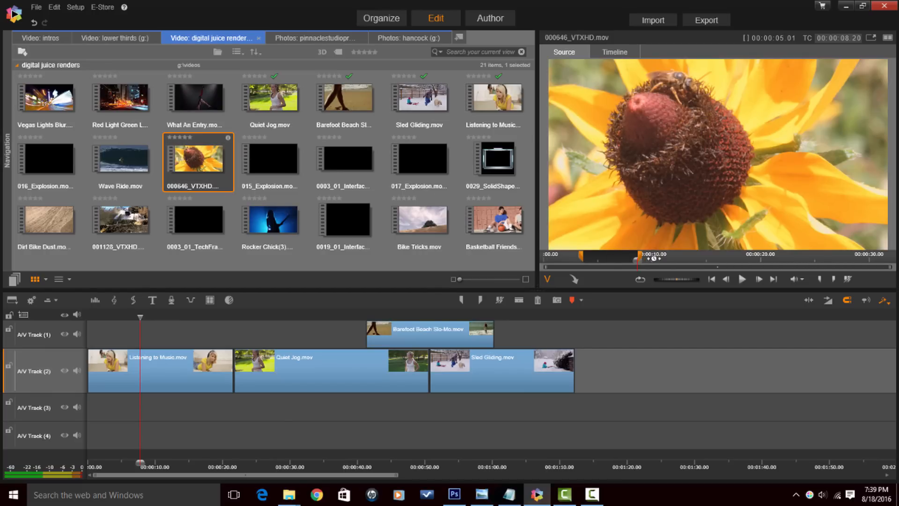
Reset the flower clip's out and in points to its very end and start, and return to the timeline preview.
drag(641, 256, 894, 255)
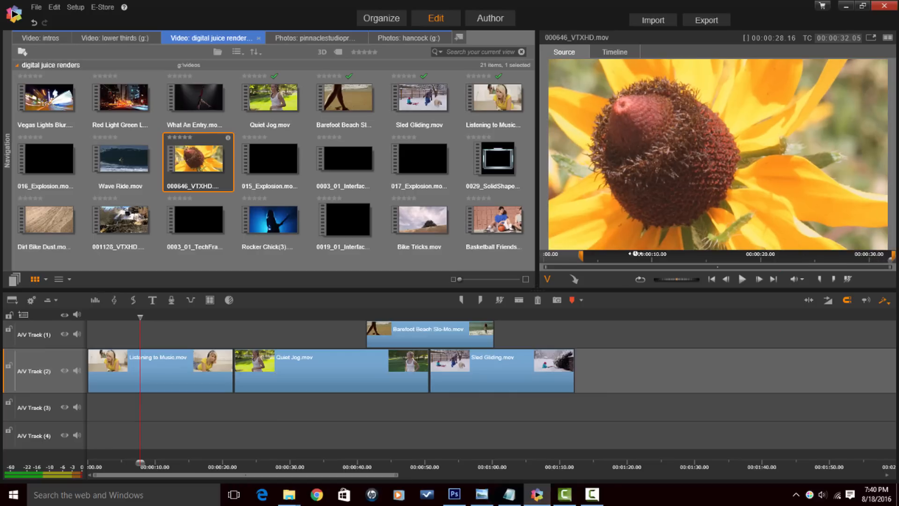
drag(582, 257, 493, 264)
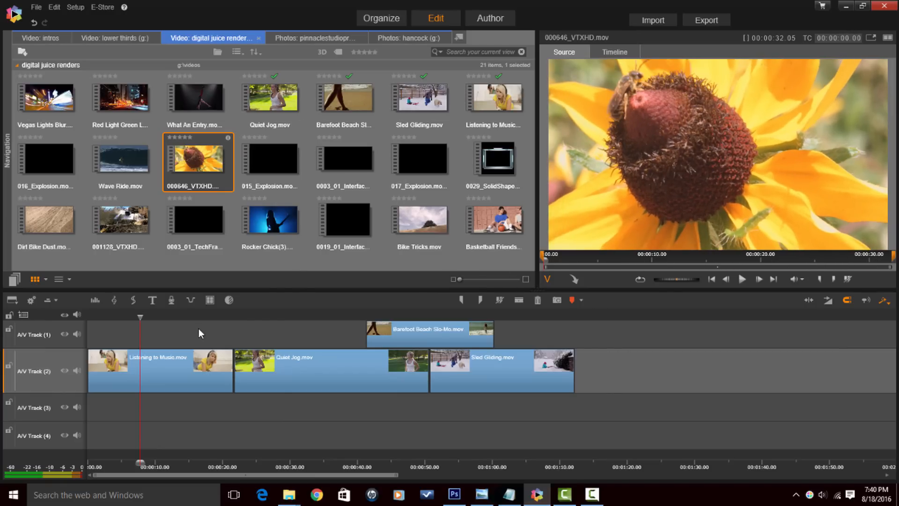
click(145, 335)
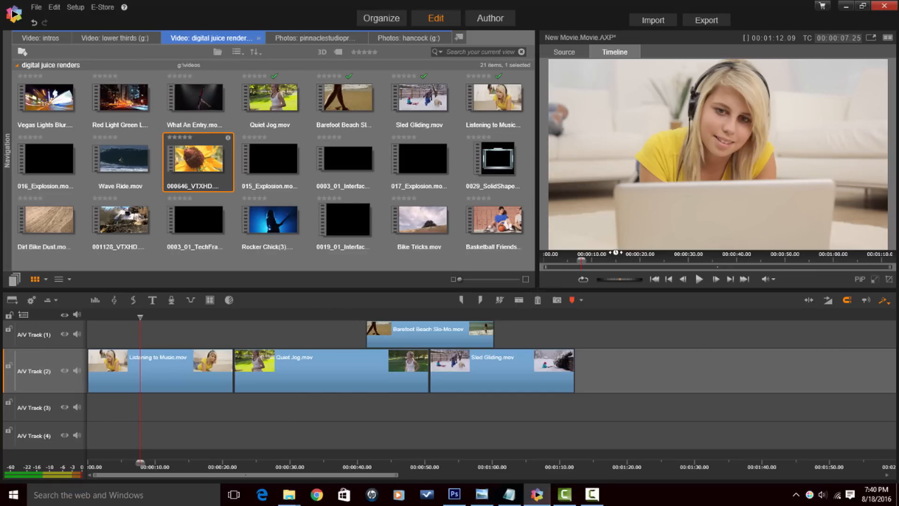
mouse_move(646, 256)
mouse_down()
mouse_move(836, 257)
mouse_move(619, 268)
mouse_up()
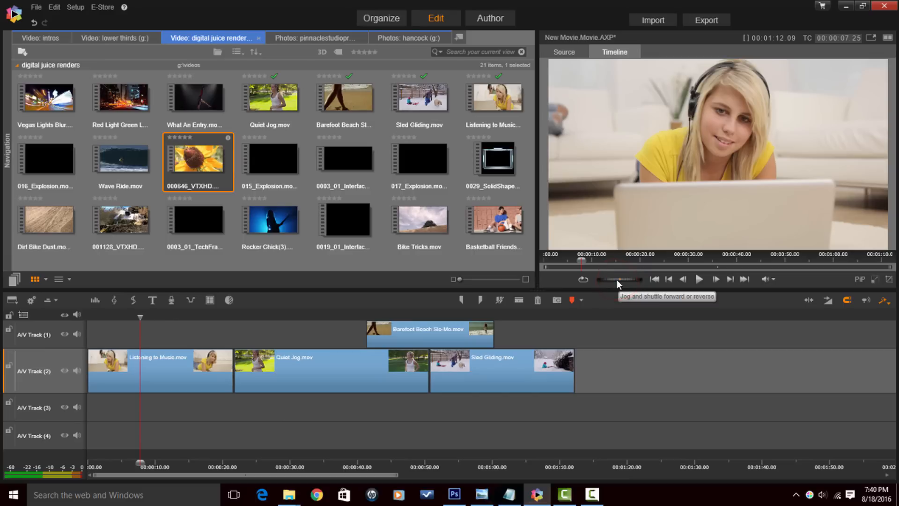
Jump the playhead to the start of the timeline, and again after placing it at about 00:00:25.29.
click(655, 279)
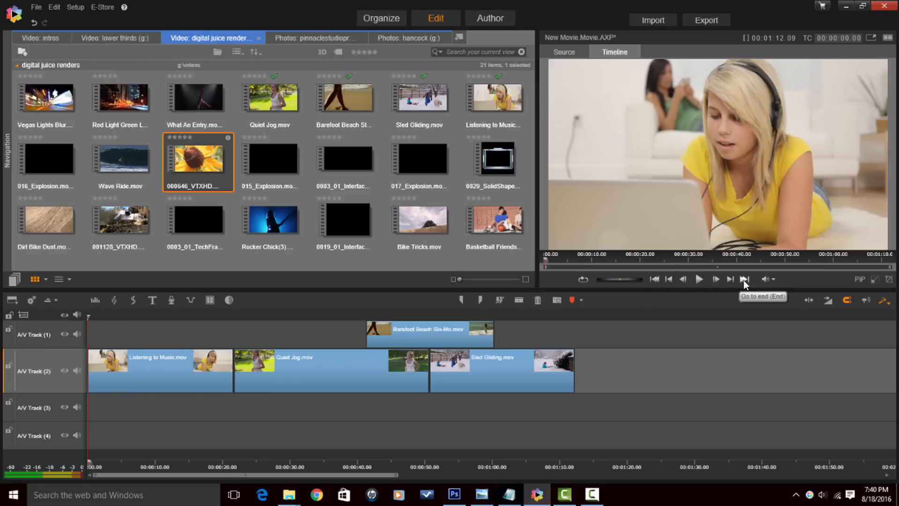
key(Home)
click(263, 314)
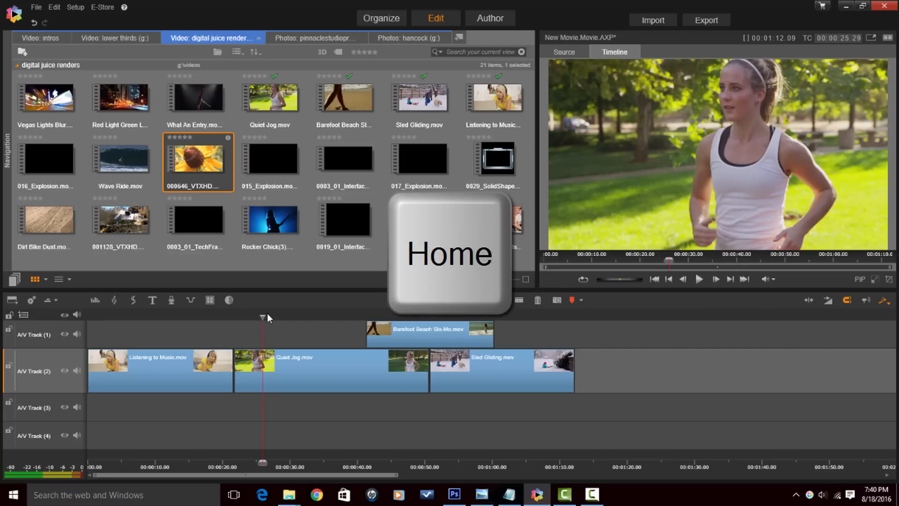
key(Home)
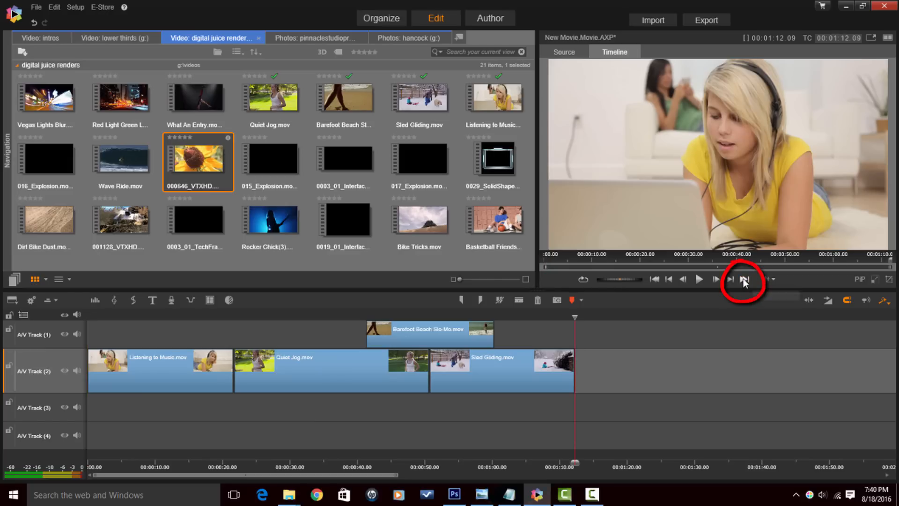
Jump the playhead to the end of the timeline, and again after placing it inside the Quiet Jog clip.
click(744, 279)
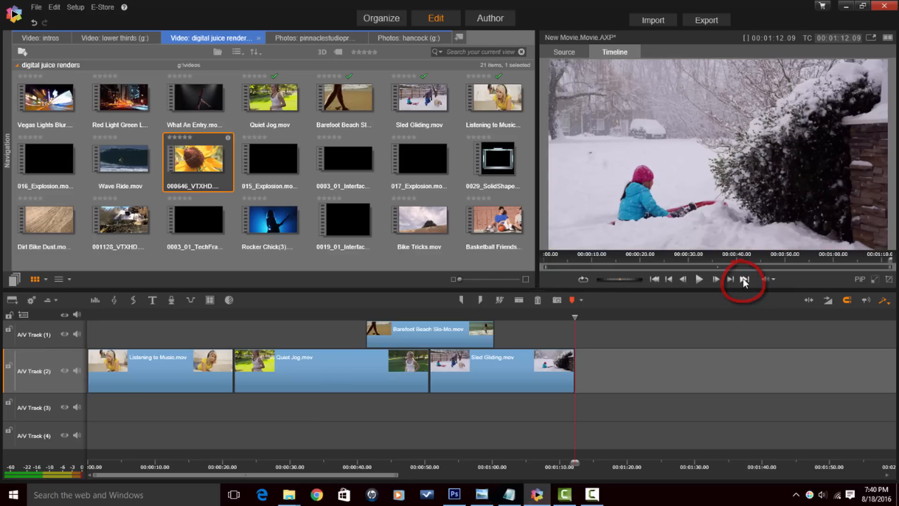
click(302, 317)
key(End)
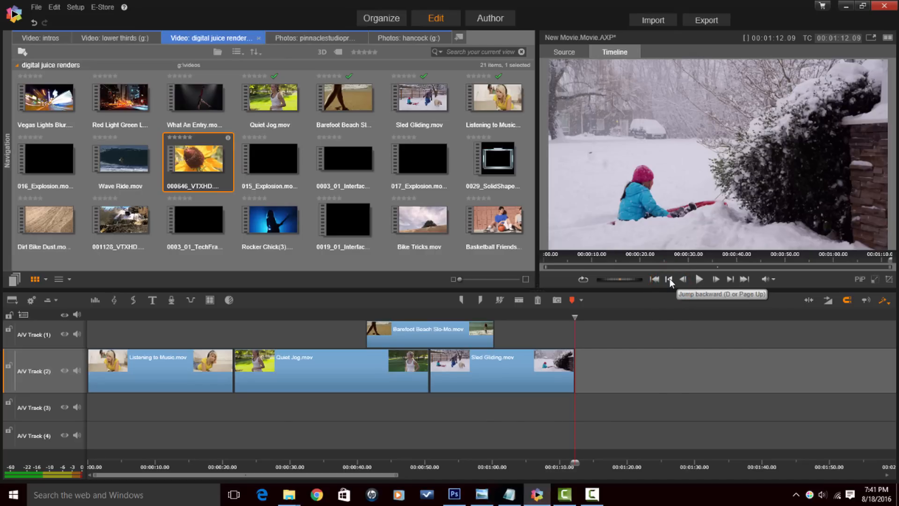
Jump the playhead backward from cut to cut until it reaches the start of the timeline.
click(670, 279)
click(670, 279)
click(669, 279)
click(669, 279)
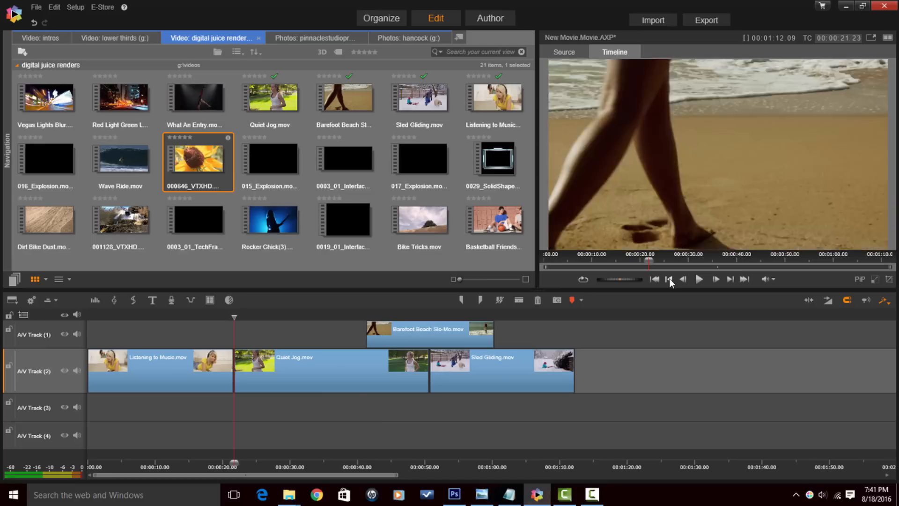
key(Page_Up)
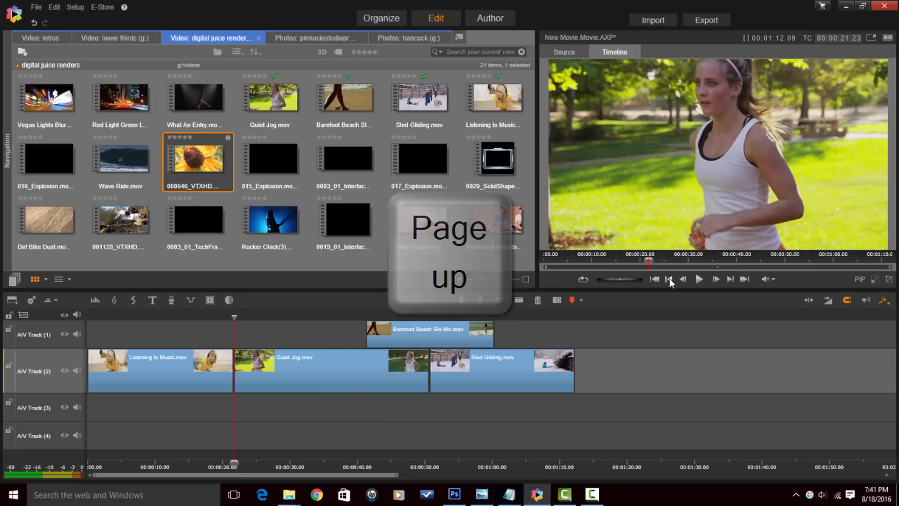
key(Page_Up)
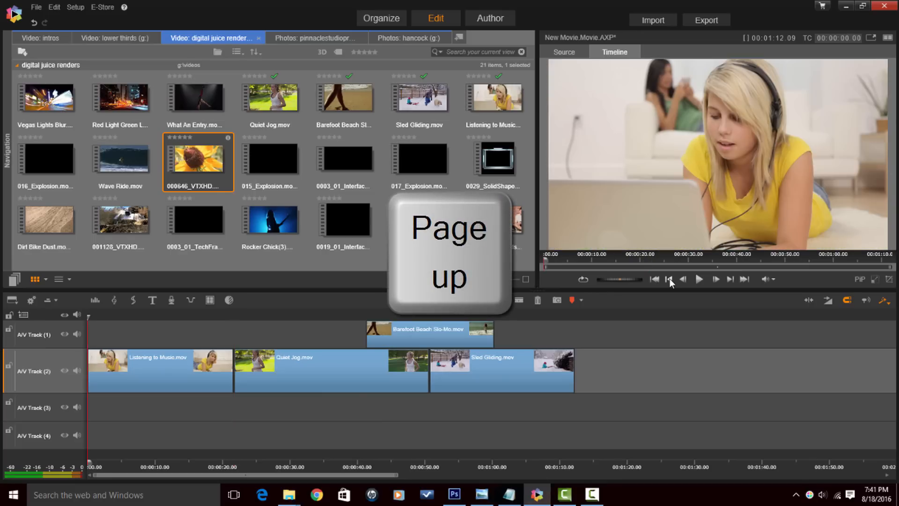
Jump the playhead forward from cut to cut until it reaches the end of the Sled Gliding clip.
click(730, 280)
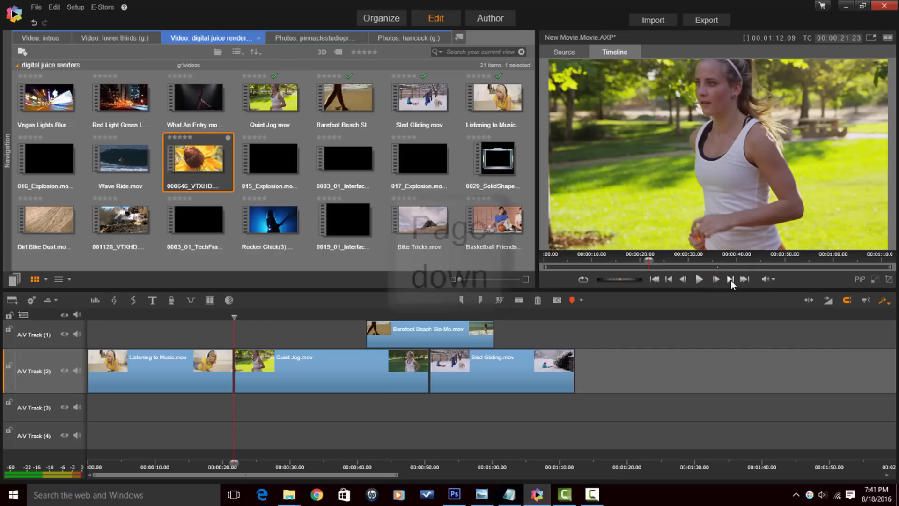
key(Page_Down)
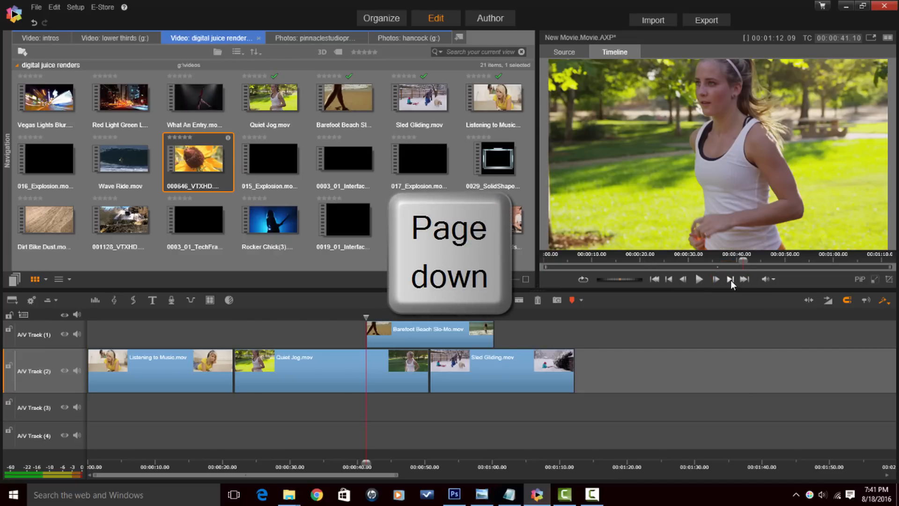
key(Page_Down)
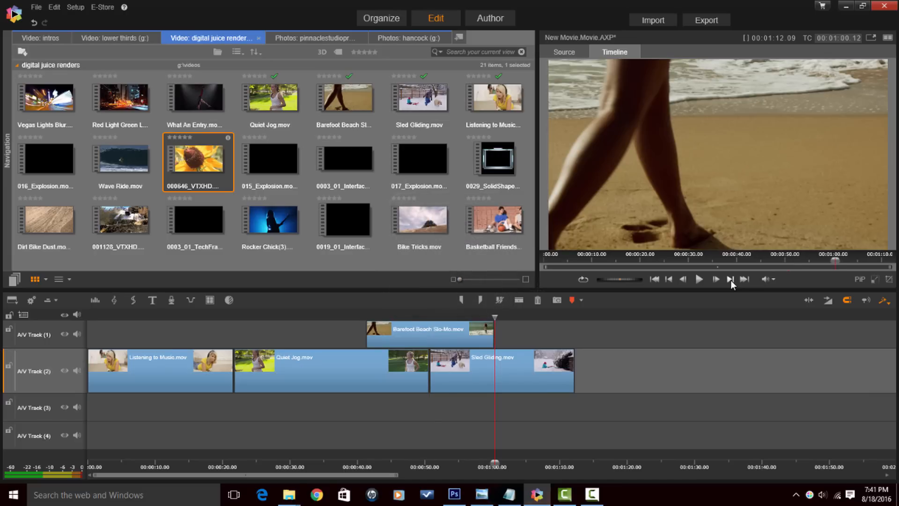
click(730, 279)
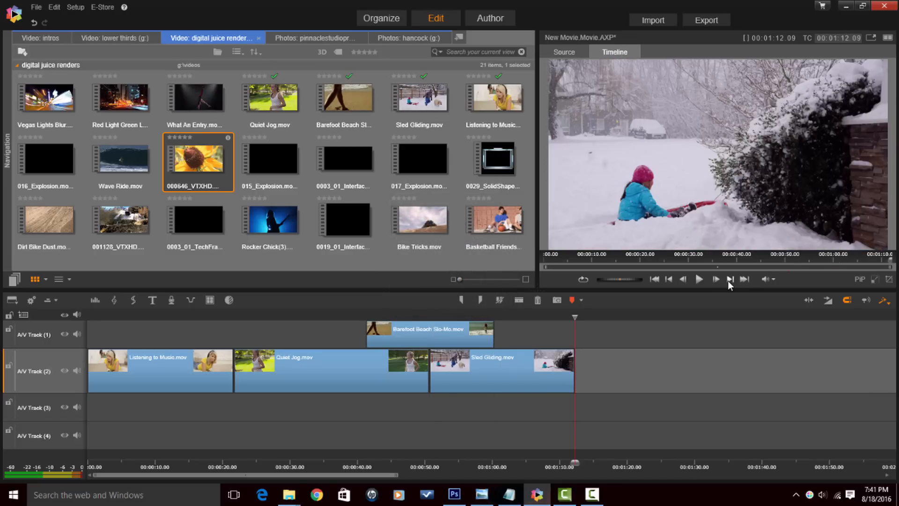
Step the playhead back frame by frame from the timeline end to about 00:01:11.09.
click(684, 278)
click(683, 279)
click(684, 279)
click(683, 279)
click(684, 279)
click(683, 279)
click(683, 279)
click(683, 279)
click(683, 279)
click(683, 279)
click(683, 279)
click(683, 279)
key(Left)
key(Left)
key(Left)
key(Left)
key(Left)
key(Left)
key(Left)
key(Left)
key(Left)
key(Left)
key(Left)
key(Left)
key(Left)
key(Left)
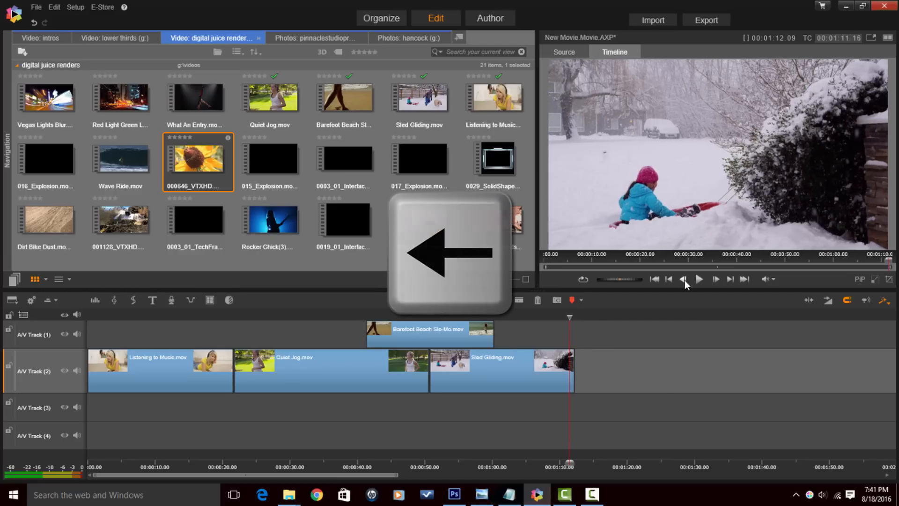
click(684, 279)
click(684, 279)
click(683, 279)
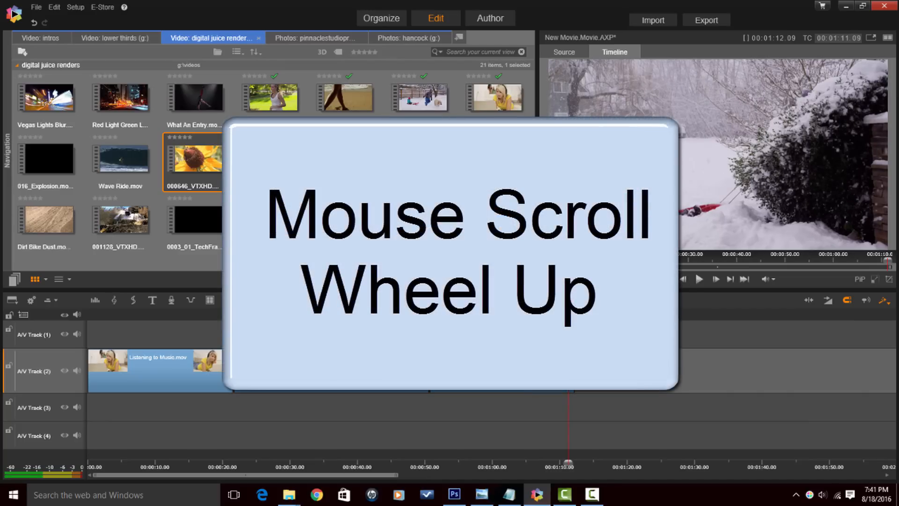
Scrub the playhead further back within the Sled Gliding clip to about 00:01:08.21.
scroll(655, 333, up, 5)
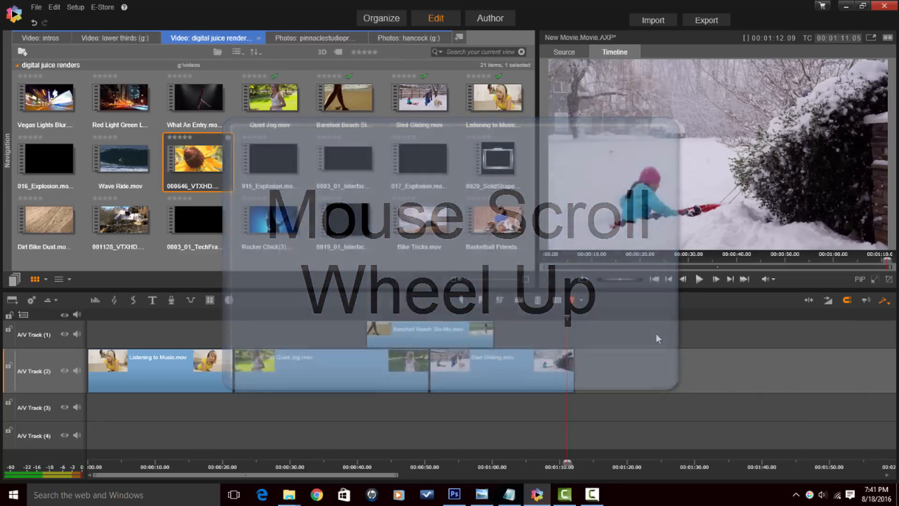
scroll(656, 334, up, 10)
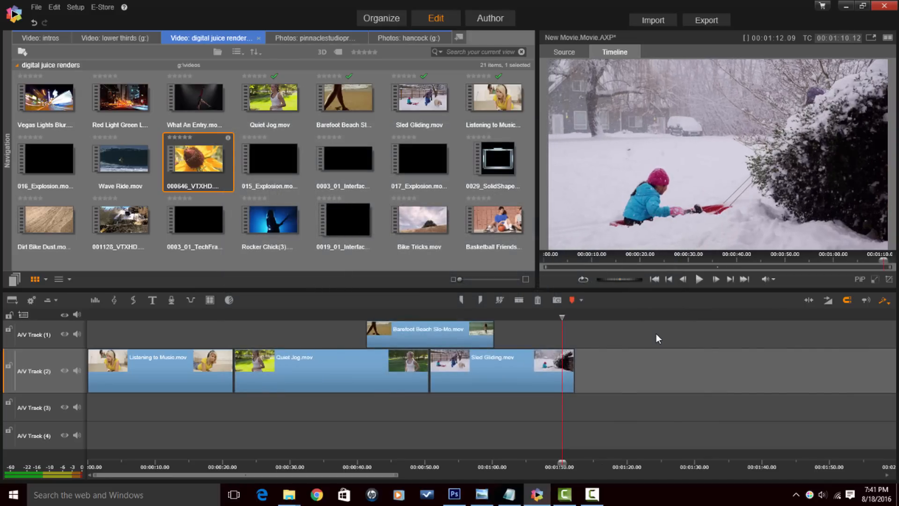
scroll(656, 334, up, 8)
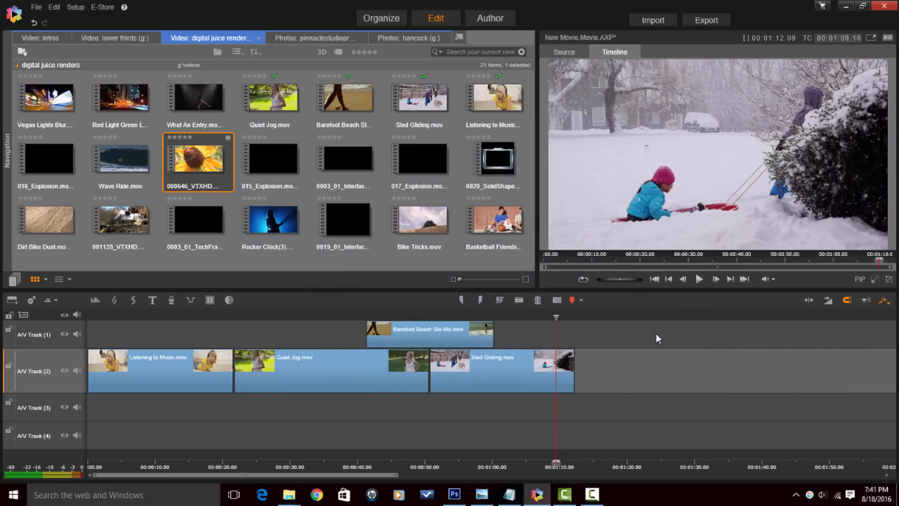
scroll(656, 333, up, 12)
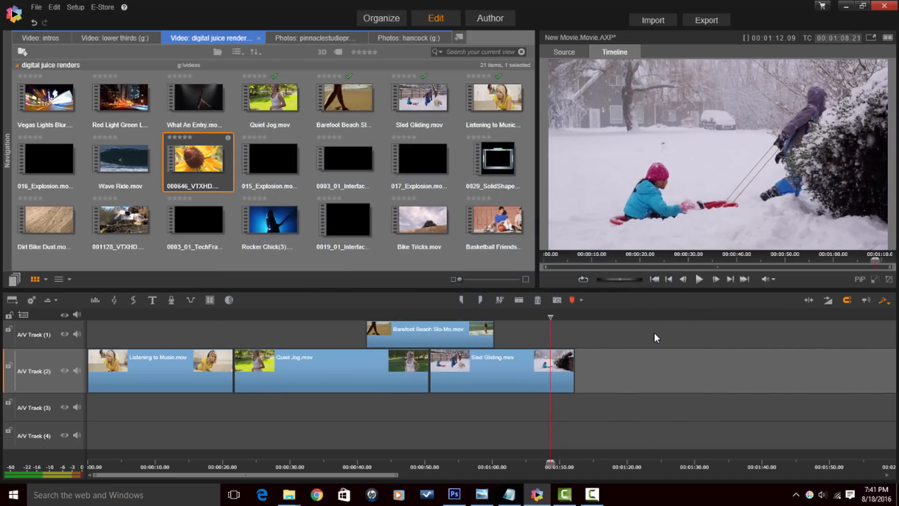
Step the playhead forward frame by frame to about 00:01:09.09.
click(715, 280)
click(716, 280)
click(715, 280)
click(715, 280)
click(716, 279)
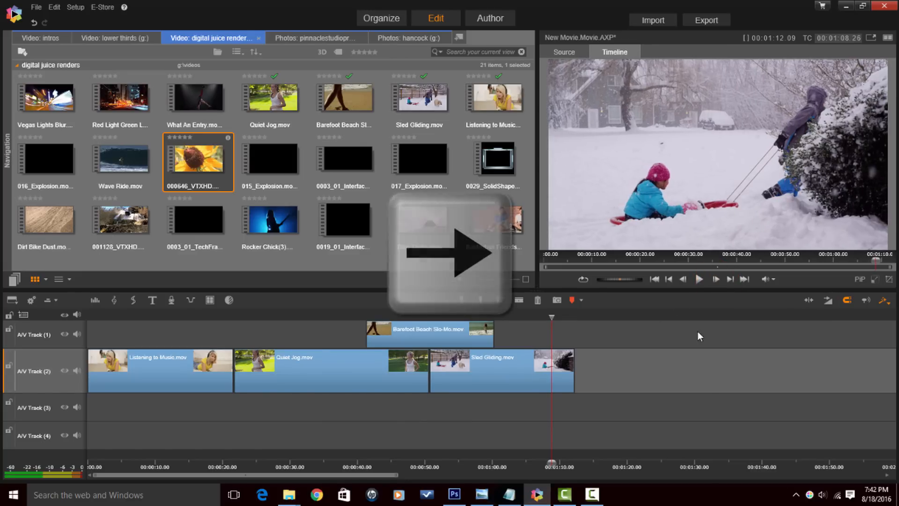
key(Right)
key(Right)
key(Right)
key(Right)
key(Right)
key(Right)
key(Right)
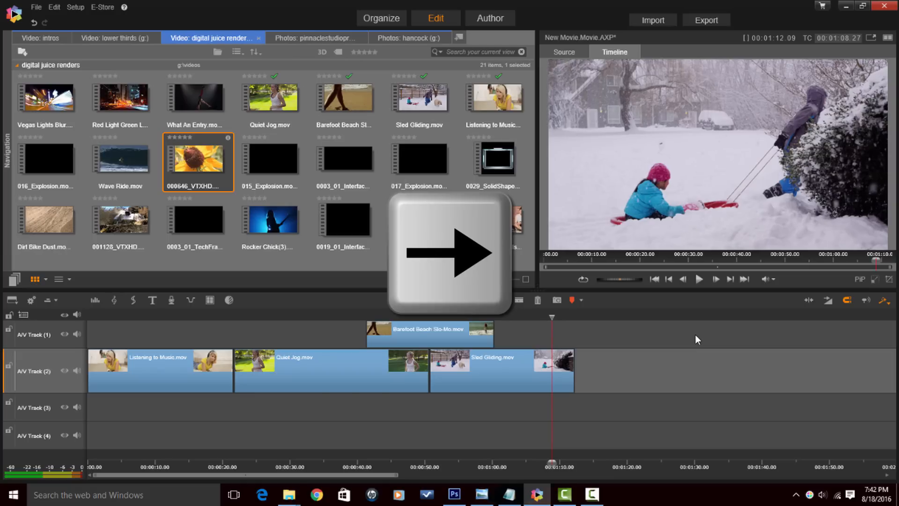
key(Right)
key(Right)
key(Right)
key(Right)
key(Right)
key(Right)
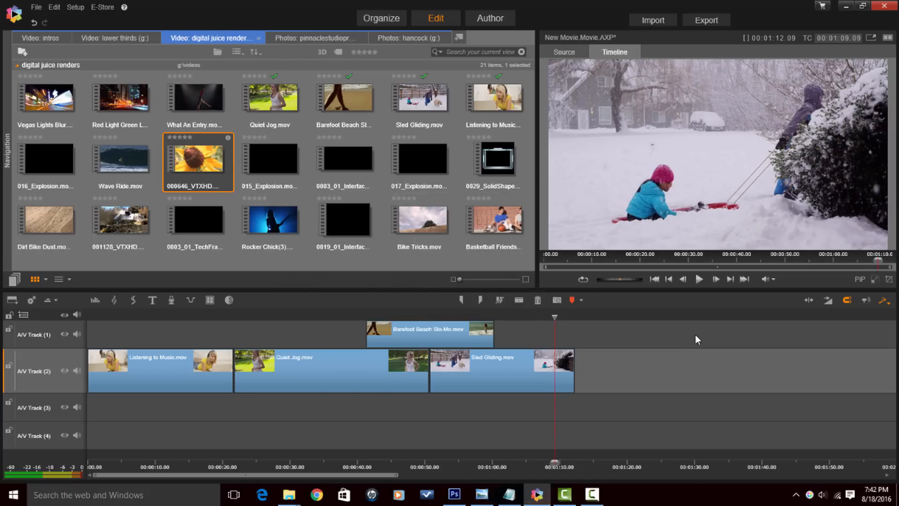
Scrub the playhead forward to about 00:01:10.22 and look at the preview's audio volume control.
scroll(695, 335, down, 5)
scroll(695, 335, down, 5)
scroll(694, 337, down, 1)
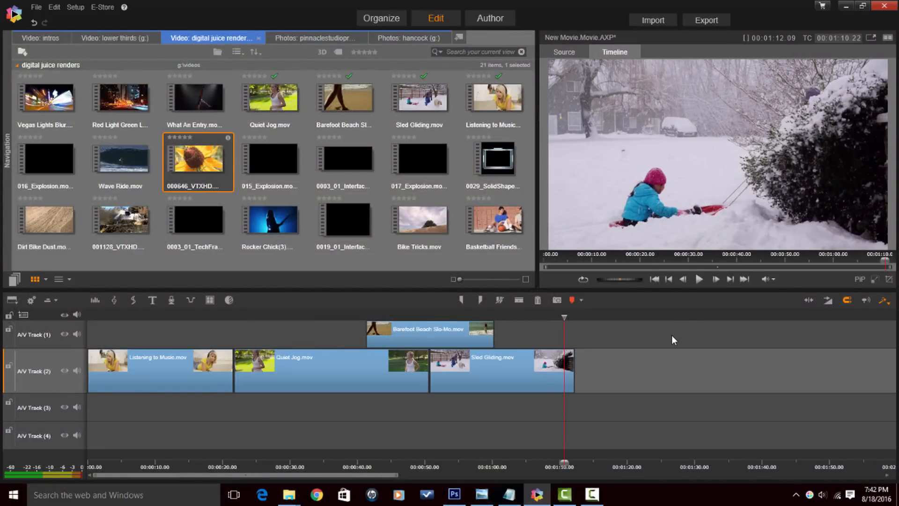
click(762, 280)
click(773, 279)
Place the playhead at 00:00:52.02 and select the Barefoot Beach Slo-Mo clip on A/V Track (1).
click(437, 311)
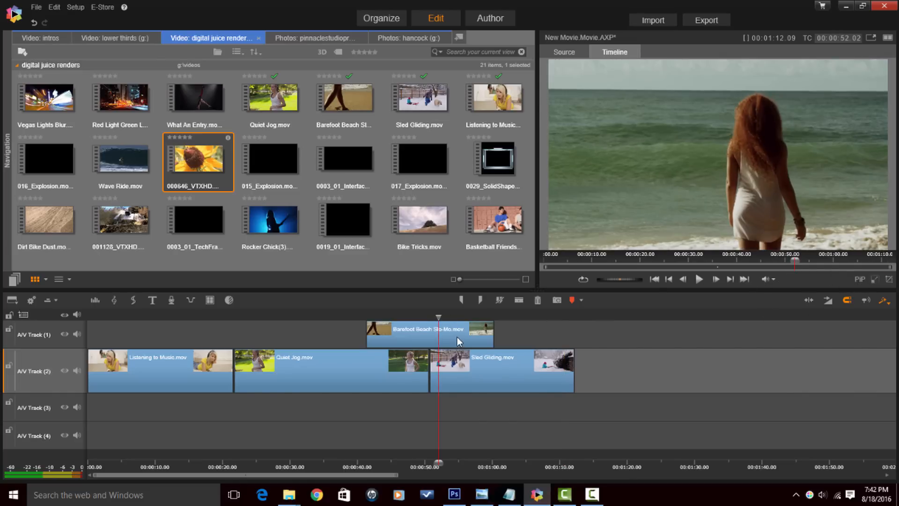
click(464, 335)
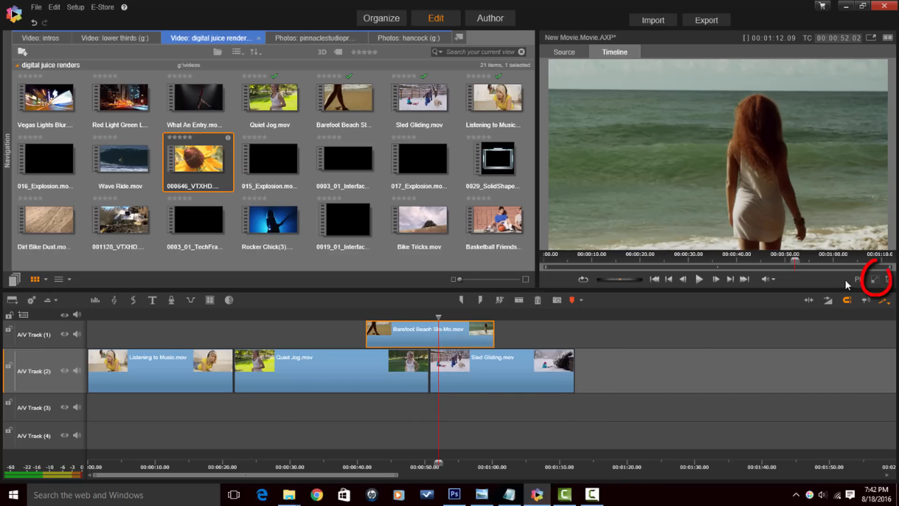
Shrink the Barefoot Beach Slo-Mo clip to a picture-in-picture, then move it near the frame's centre and rotate it clockwise.
click(874, 283)
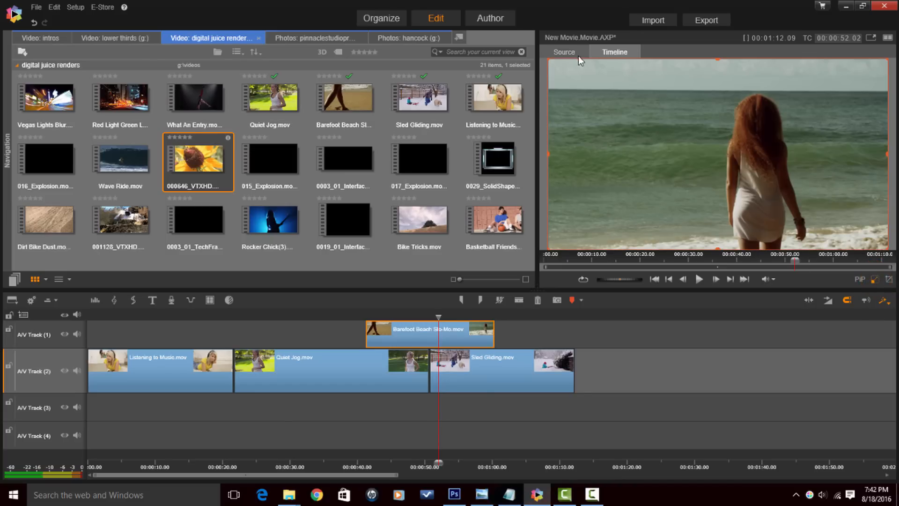
drag(549, 58, 747, 164)
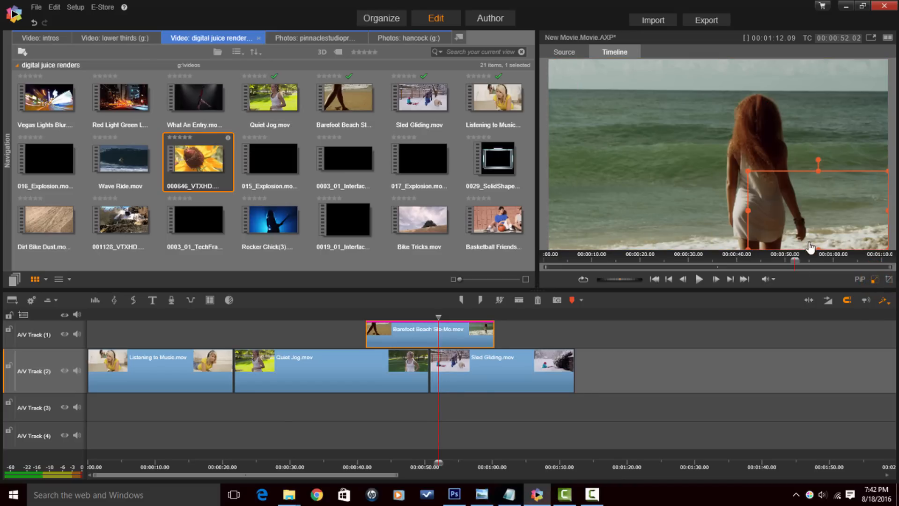
drag(806, 214, 688, 128)
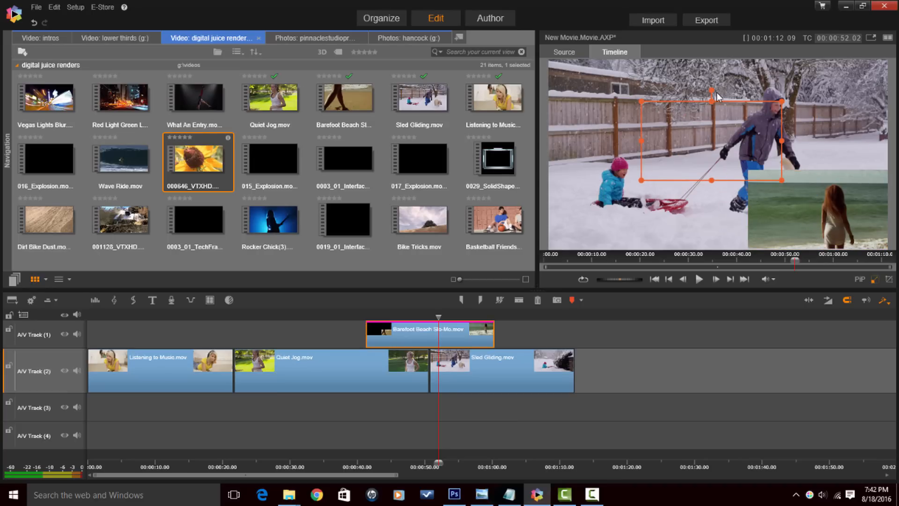
drag(711, 89, 728, 135)
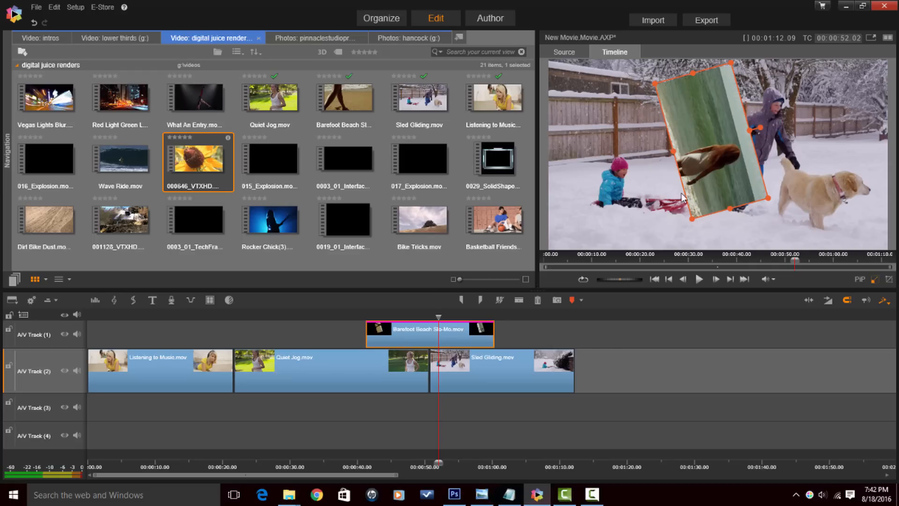
Undo the rotation, move and scaling so the Barefoot Beach Slo-Mo clip fills the frame again.
click(37, 24)
click(37, 24)
click(37, 24)
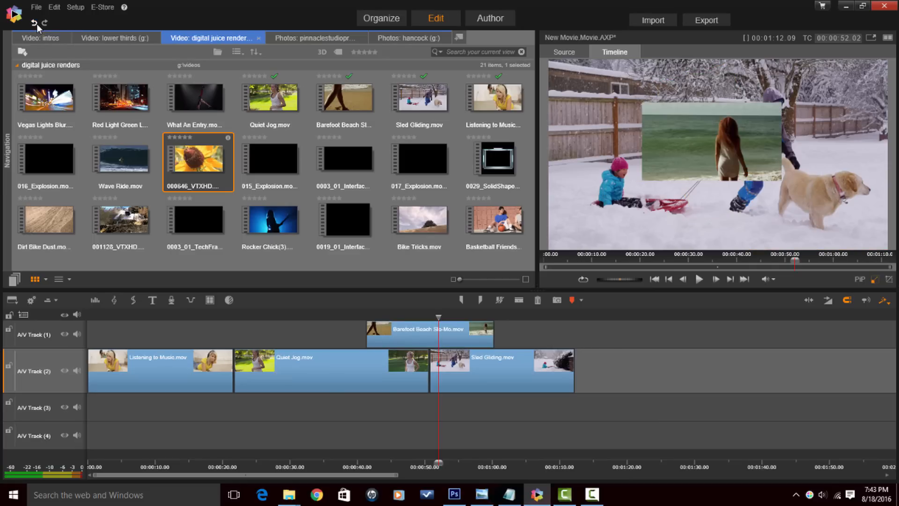
click(37, 24)
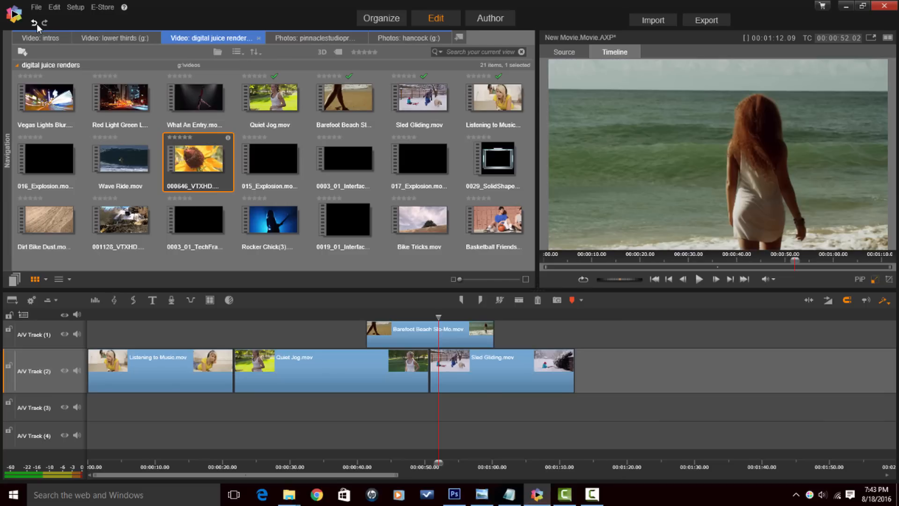
Crop the right edge of the Barefoot Beach Slo-Mo clip inward by roughly a quarter of the frame width.
click(889, 279)
click(474, 323)
drag(887, 155, 813, 154)
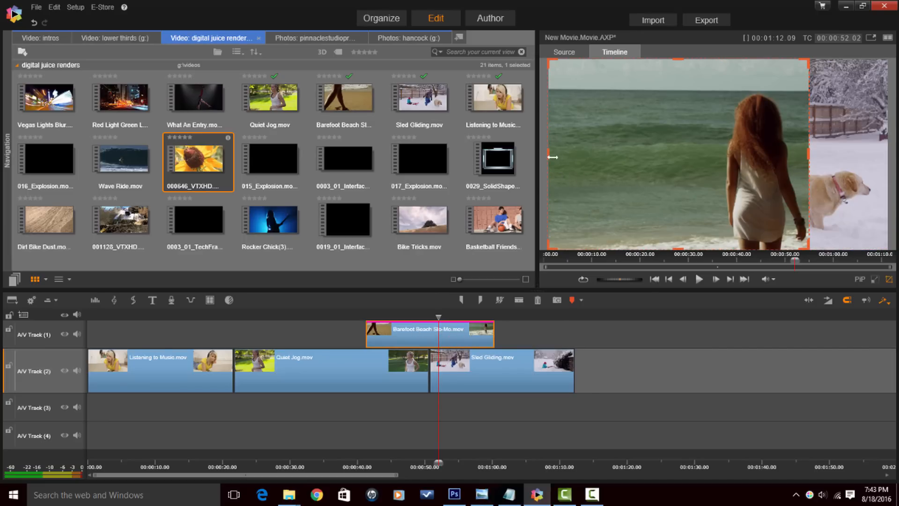
Crop the left edge of the Barefoot Beach Slo-Mo clip inward by almost half the frame width, then undo all its cropping.
drag(553, 157, 711, 160)
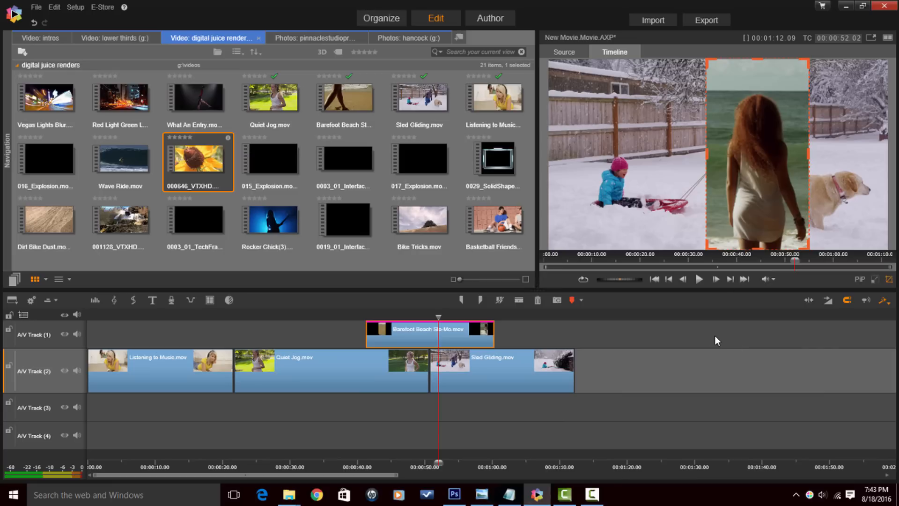
click(35, 23)
click(35, 24)
click(35, 24)
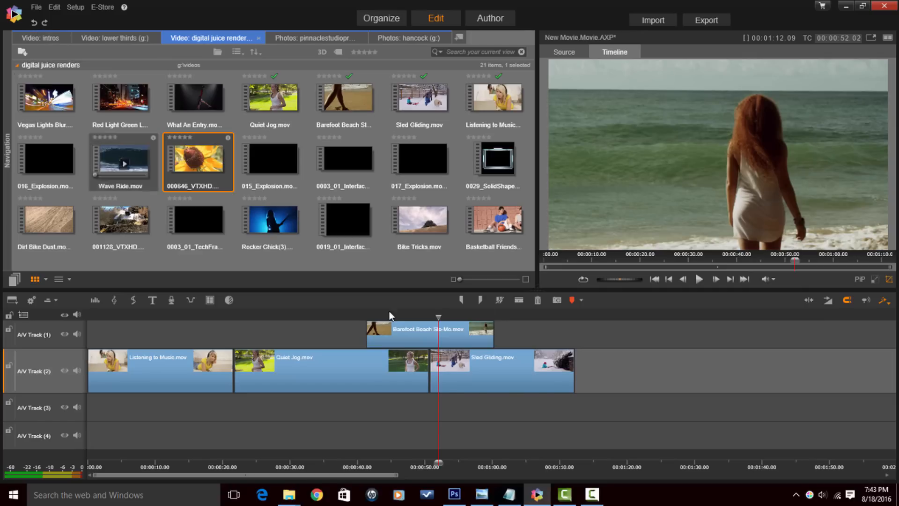
click(631, 345)
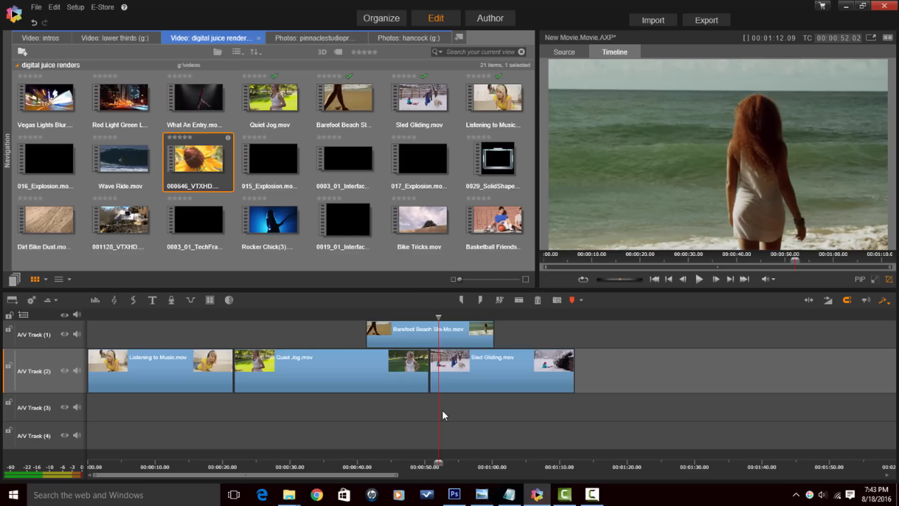
Zoom the timeline in and out around the playhead, then scroll it back to the beginning of the movie.
mouse_move(87, 385)
mouse_down()
mouse_move(227, 413)
mouse_move(280, 449)
mouse_up()
mouse_move(236, 374)
mouse_down()
mouse_move(300, 470)
mouse_move(203, 495)
mouse_up()
mouse_move(309, 465)
mouse_down()
mouse_move(783, 467)
mouse_move(288, 471)
mouse_up()
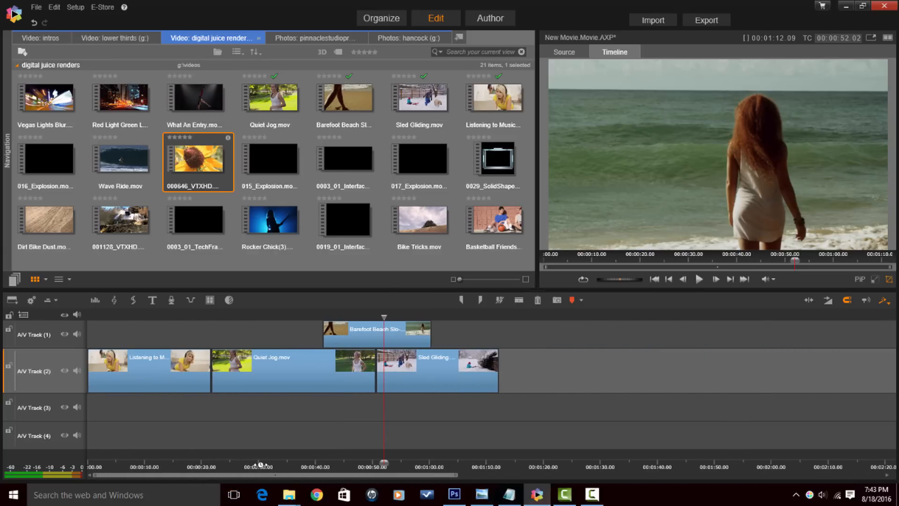
key(plus)
key(plus)
key(plus)
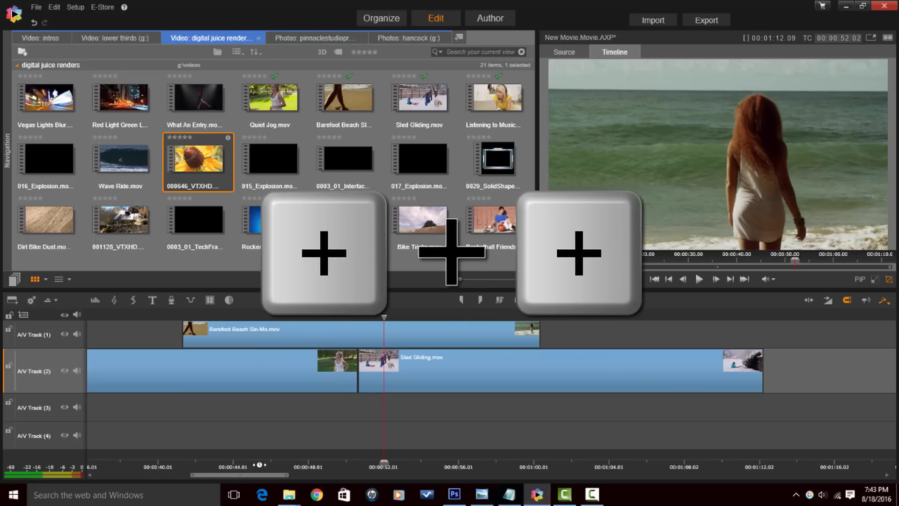
key(plus)
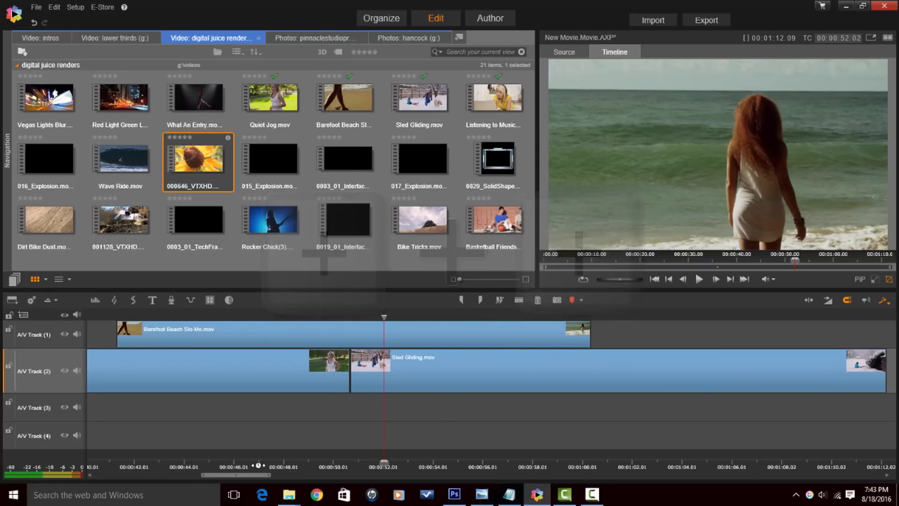
key(minus)
key(minus)
key(minus)
key(minus)
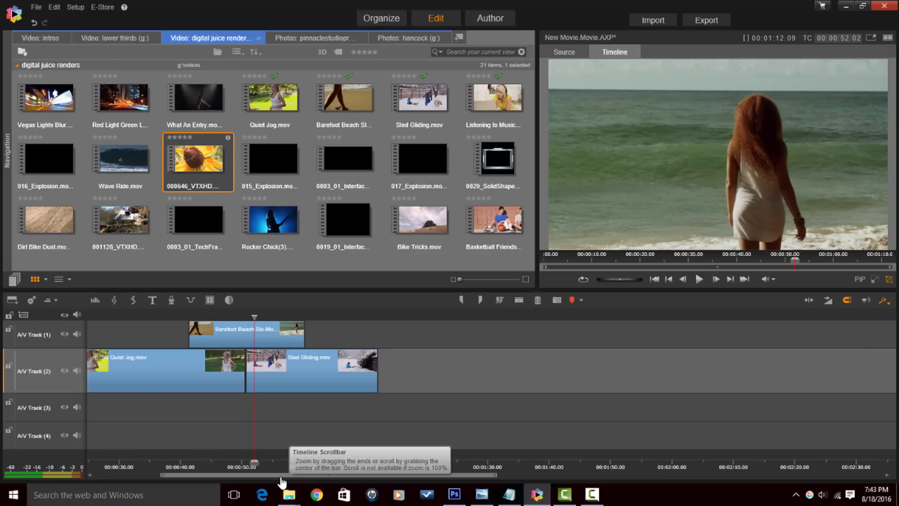
drag(282, 482, 180, 481)
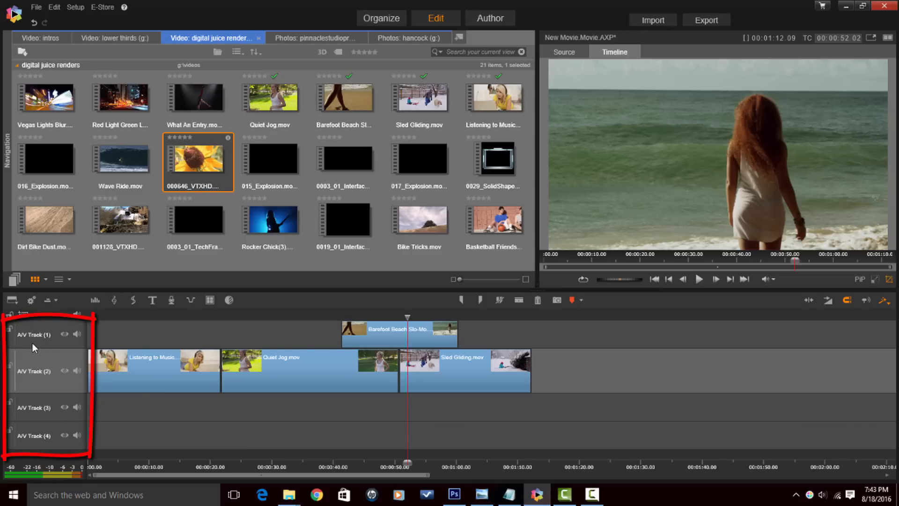
Hide and reshow the video of A/V Track (1), then examine which tools can be displayed on the timeline toolbar.
click(64, 334)
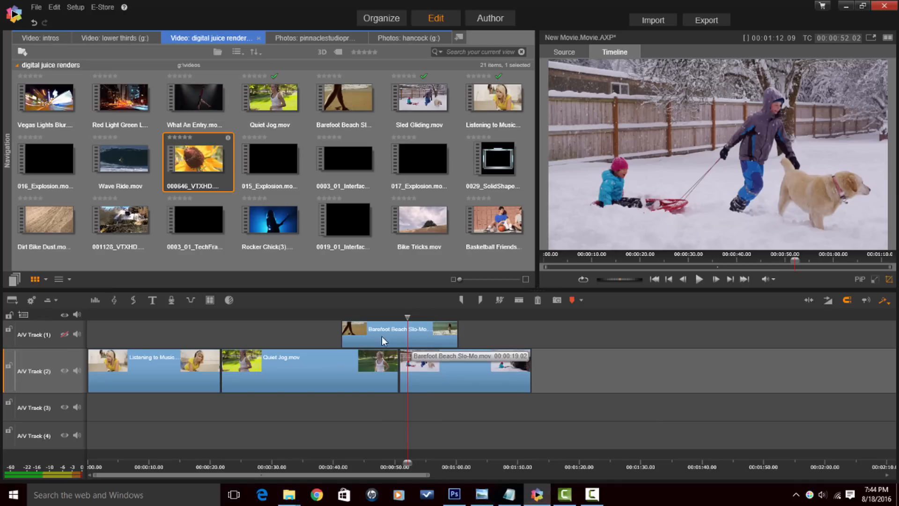
click(66, 335)
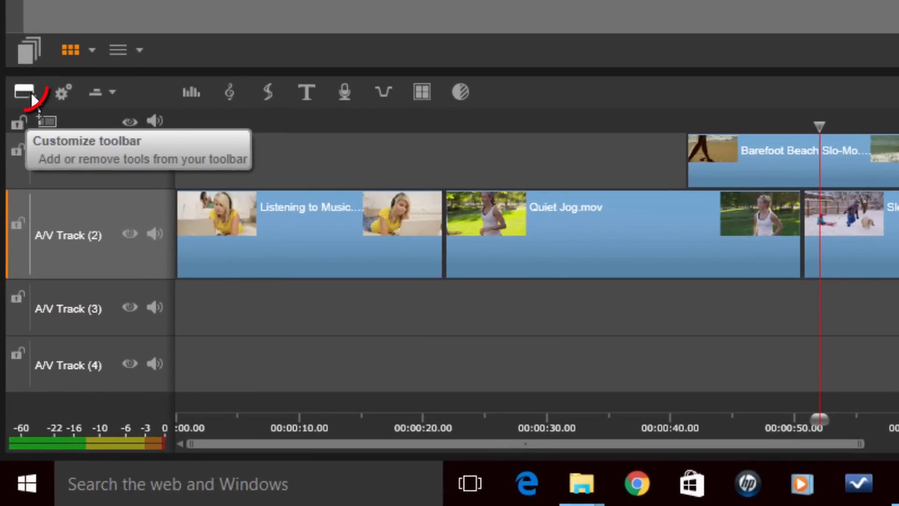
click(32, 96)
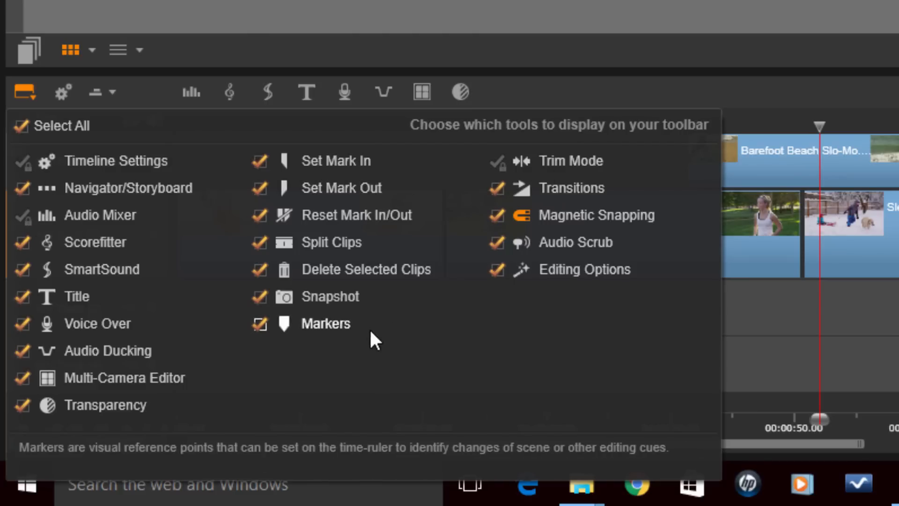
click(28, 96)
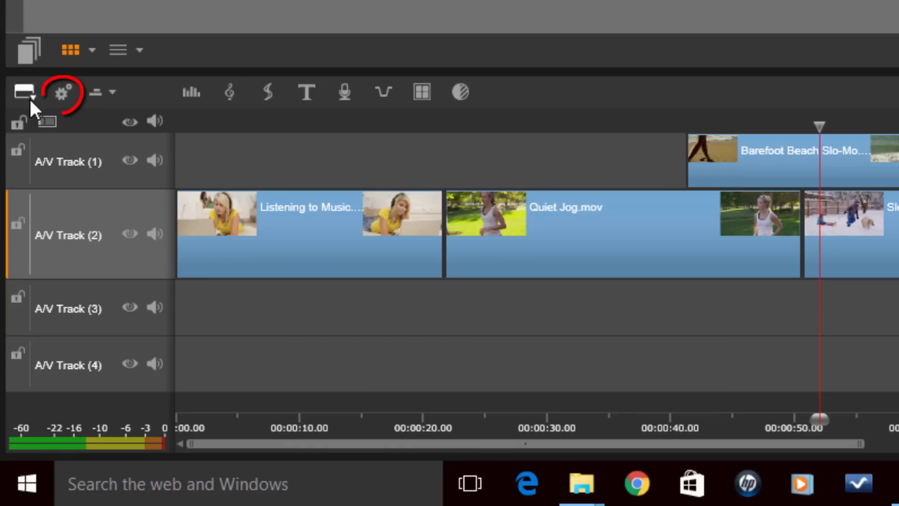
Set the timeline framerate to 24 (24p) in the Timeline Settings and apply it.
click(59, 93)
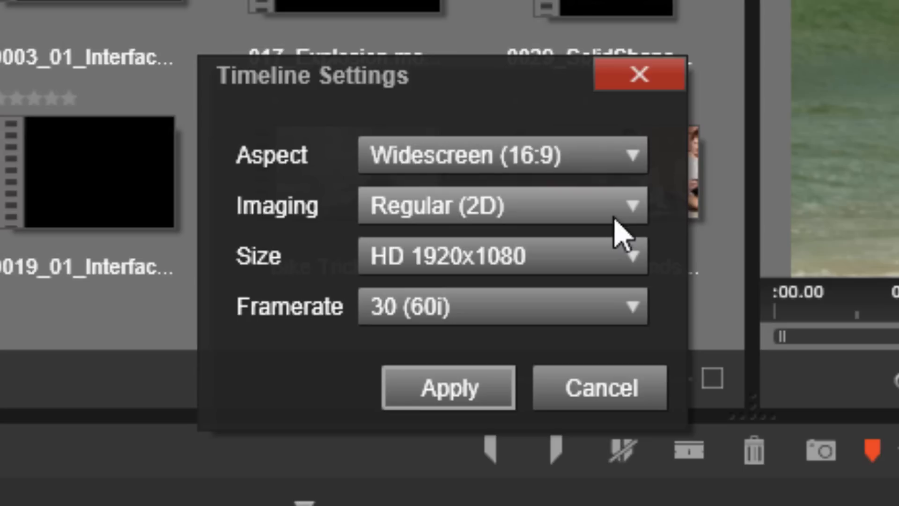
click(611, 311)
scroll(561, 337, up, 1)
click(538, 342)
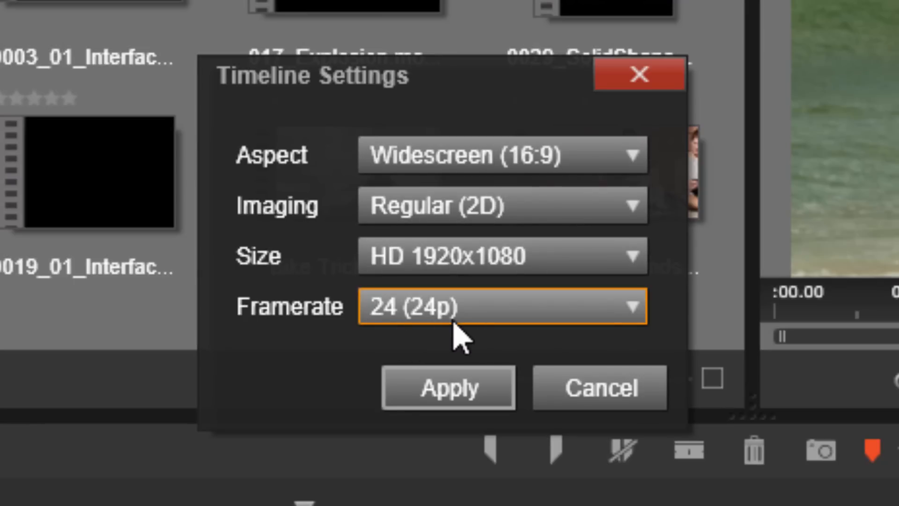
click(444, 398)
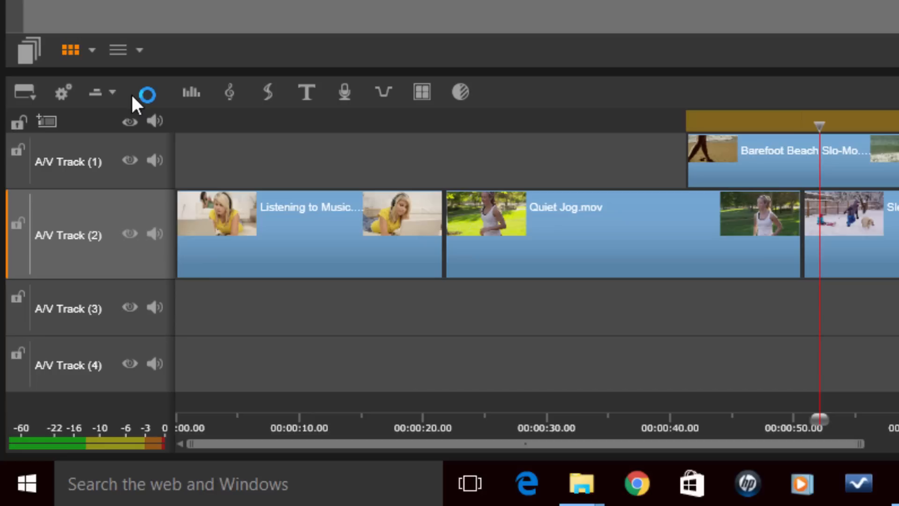
Display the storyboard above the timeline, switch to the navigator, and hide it again.
click(113, 92)
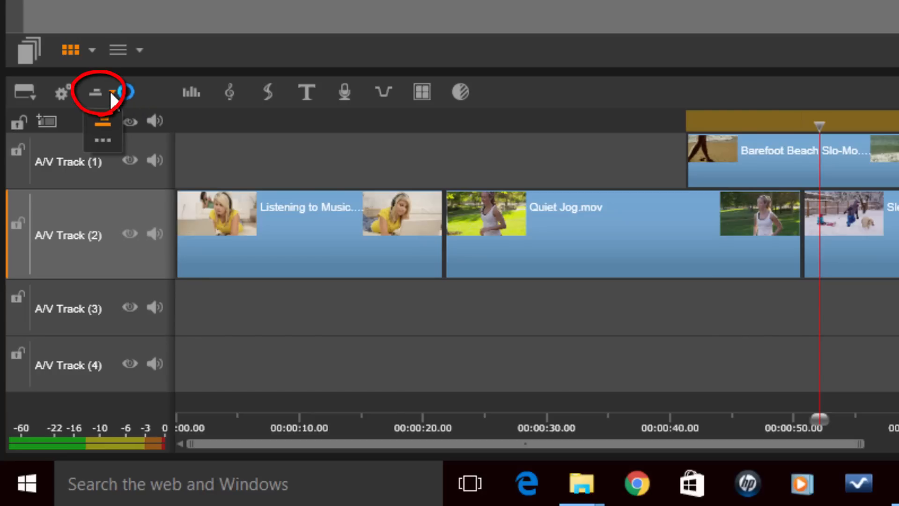
click(102, 141)
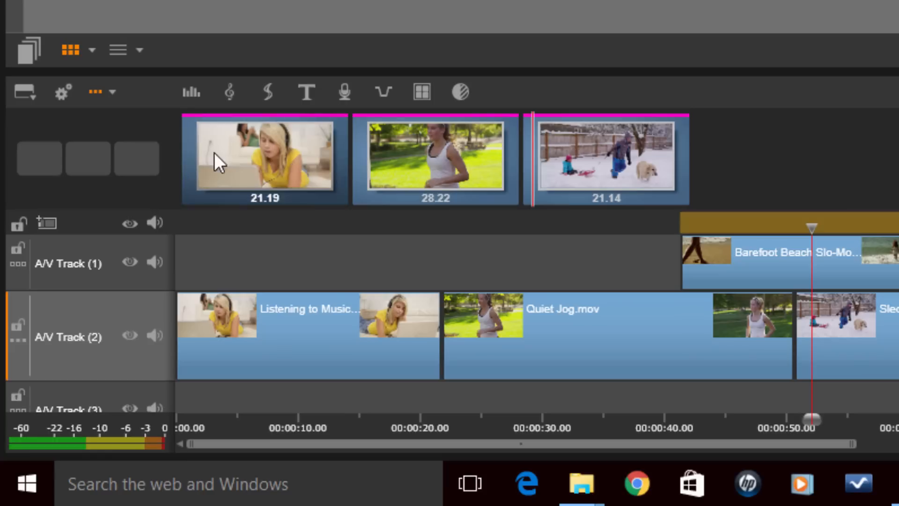
click(120, 93)
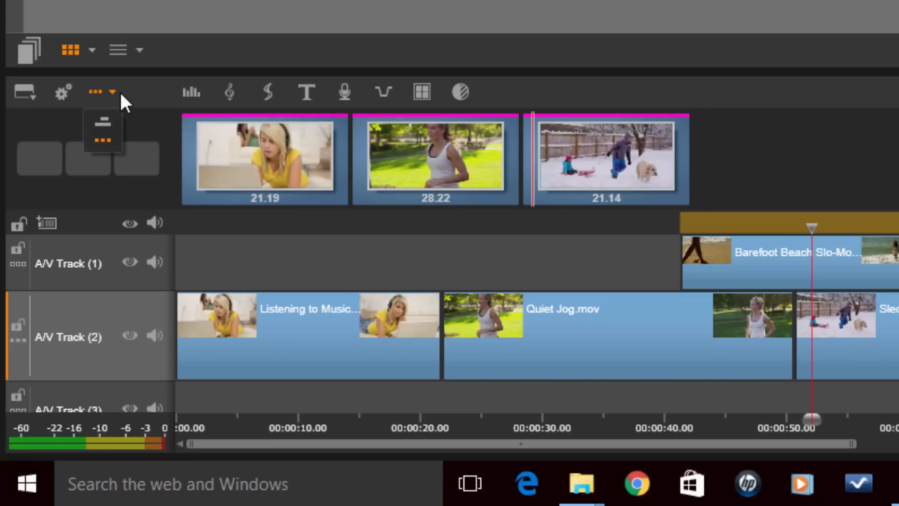
click(114, 121)
click(93, 94)
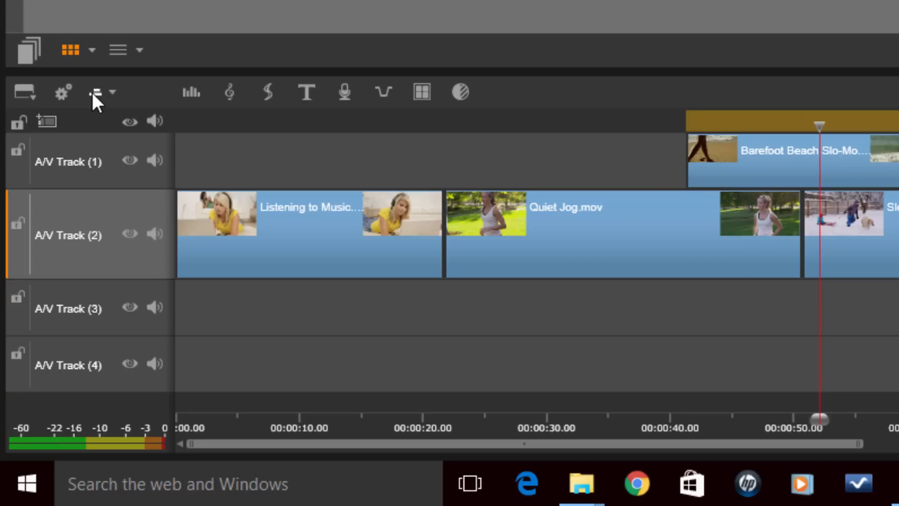
Display the audio mixer and add PSP Intro.mp4 from the intros bin to A/V Track (2) at about 00:01:23.
click(189, 93)
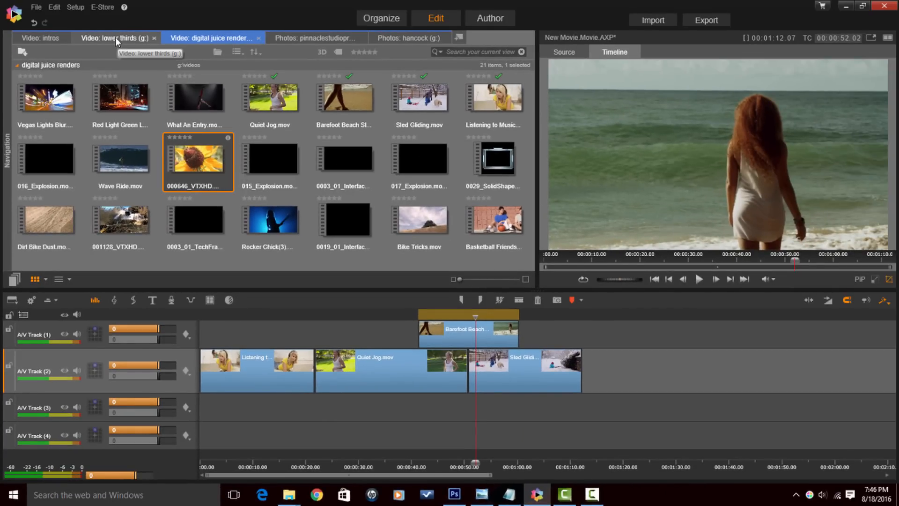
click(50, 39)
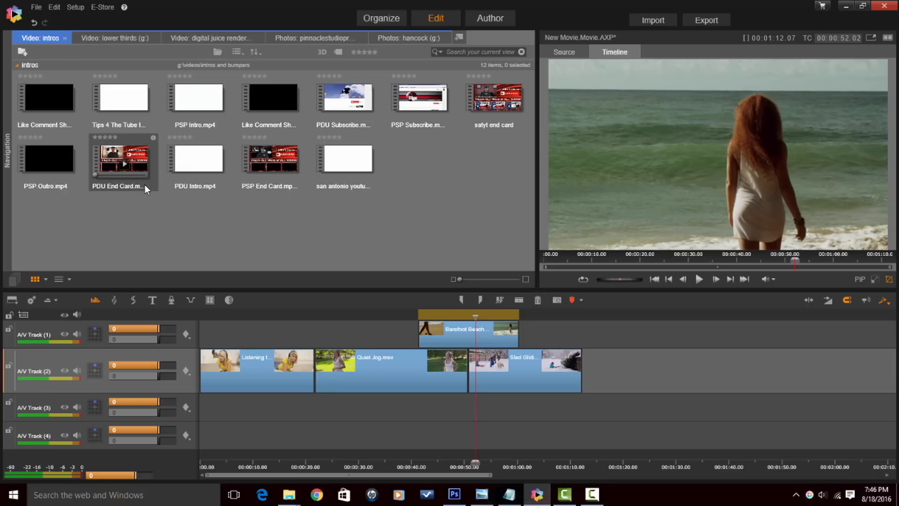
drag(206, 97, 635, 355)
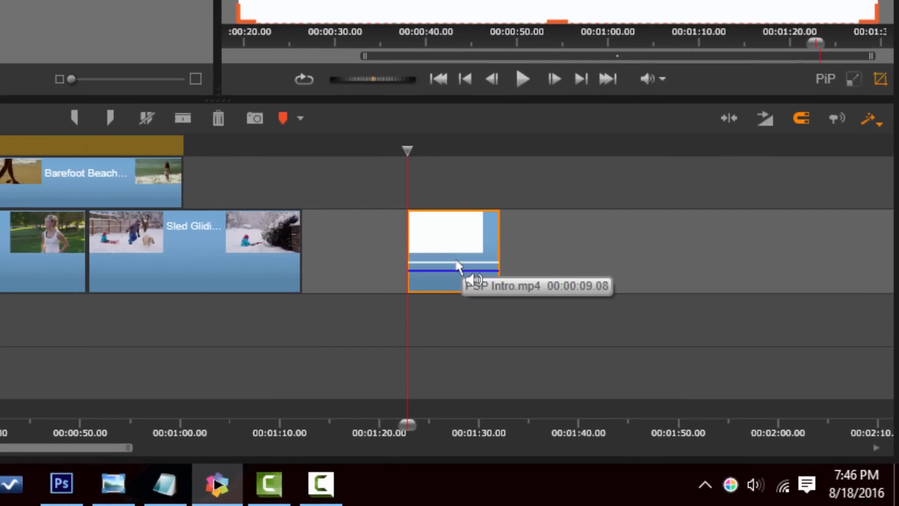
Lower the PSP Intro.mp4 volume to -2 and keyframe it on A/V Track (2) to fade to about -7 near the clip's end.
mouse_move(456, 263)
mouse_down()
mouse_move(458, 279)
mouse_move(453, 264)
mouse_up()
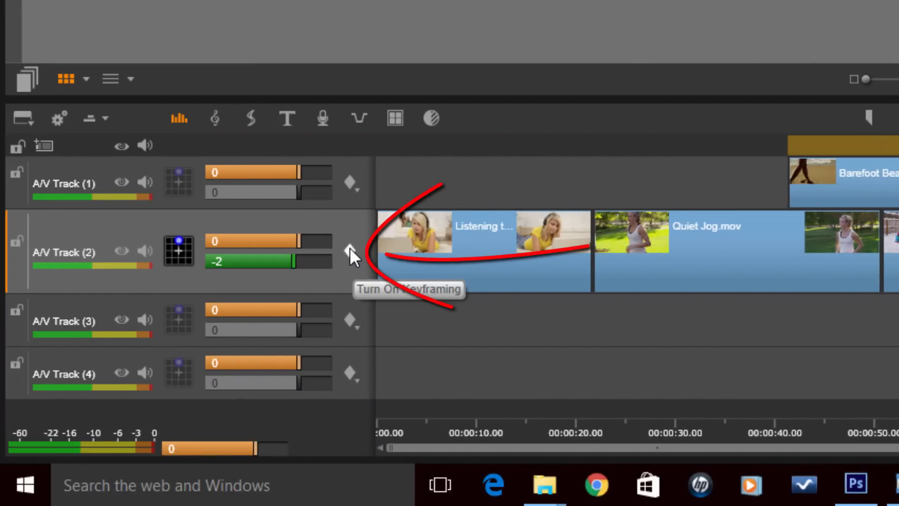
click(350, 248)
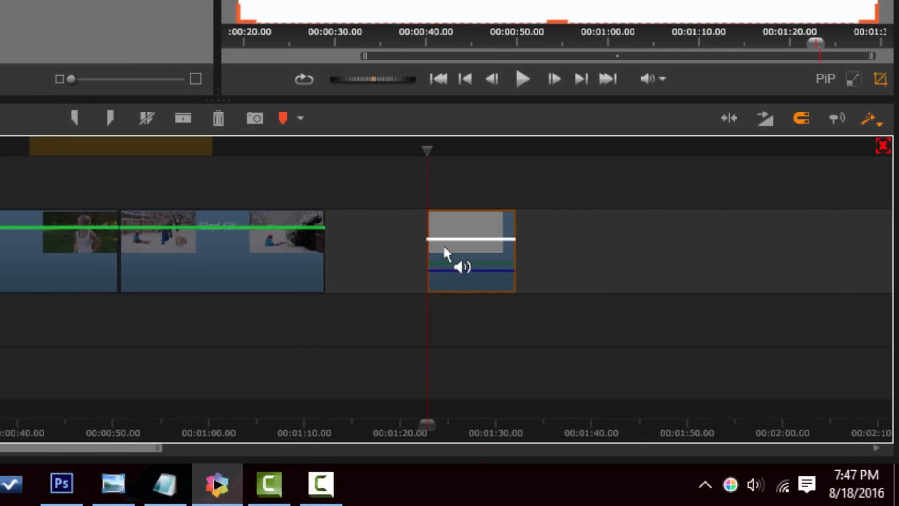
click(451, 239)
click(509, 239)
drag(509, 240, 507, 272)
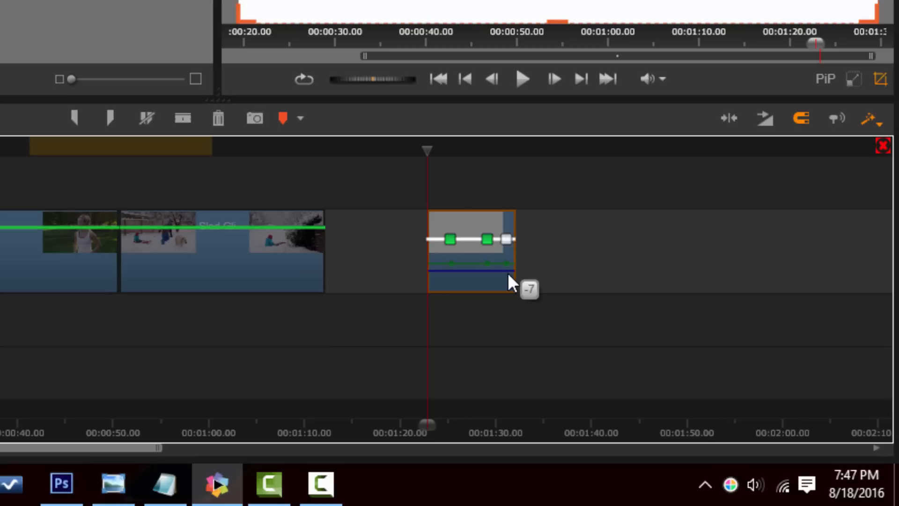
drag(488, 237, 467, 238)
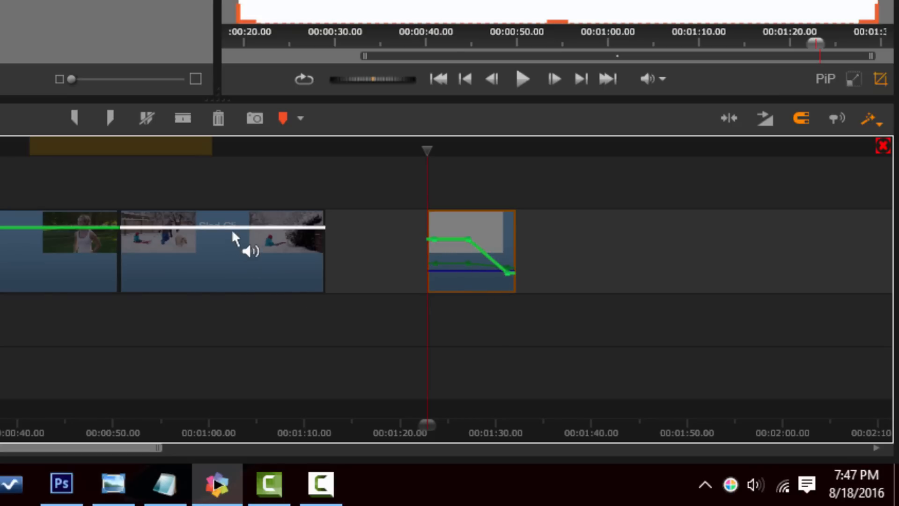
Try to lower the volume line of the Sled Gliding clip, then hide the audio mixer.
click(308, 228)
drag(232, 228, 237, 263)
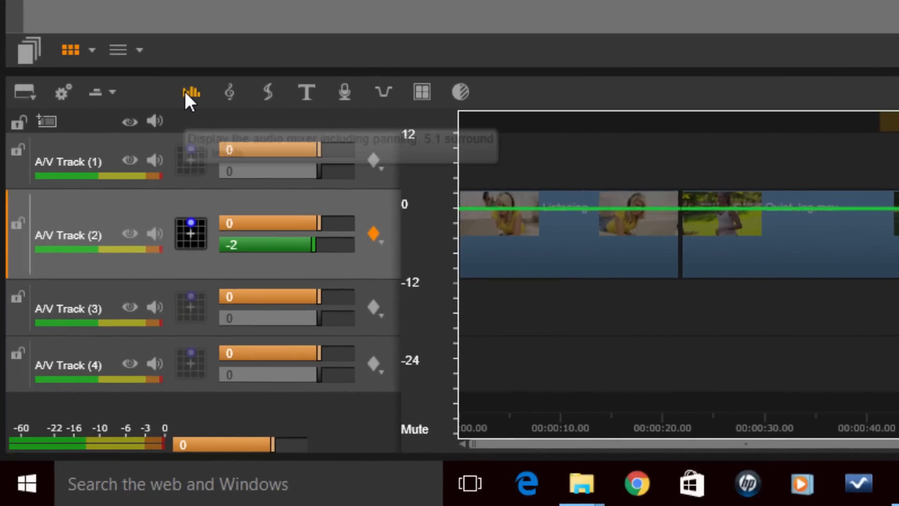
click(186, 93)
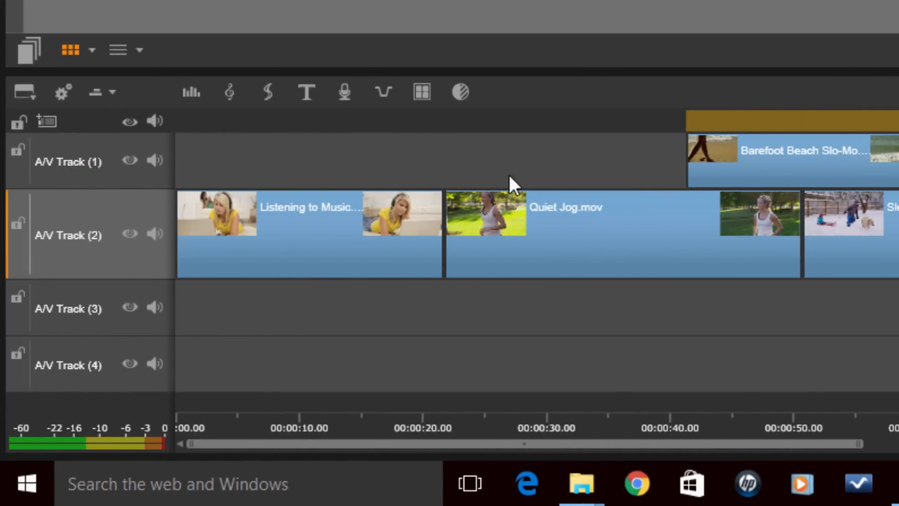
Add a default "Your Text Here" title on A/V Track (2) before PSP Intro.mp4 and close the Title Editor.
click(229, 92)
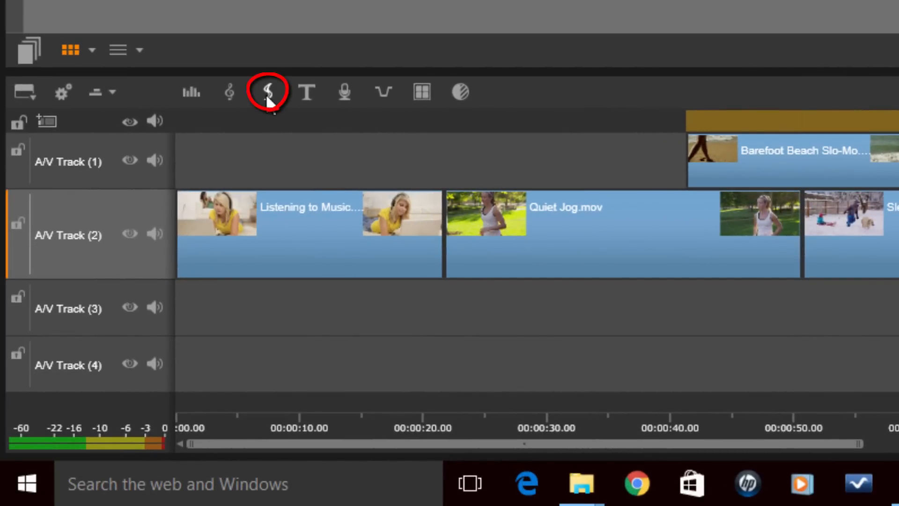
click(305, 101)
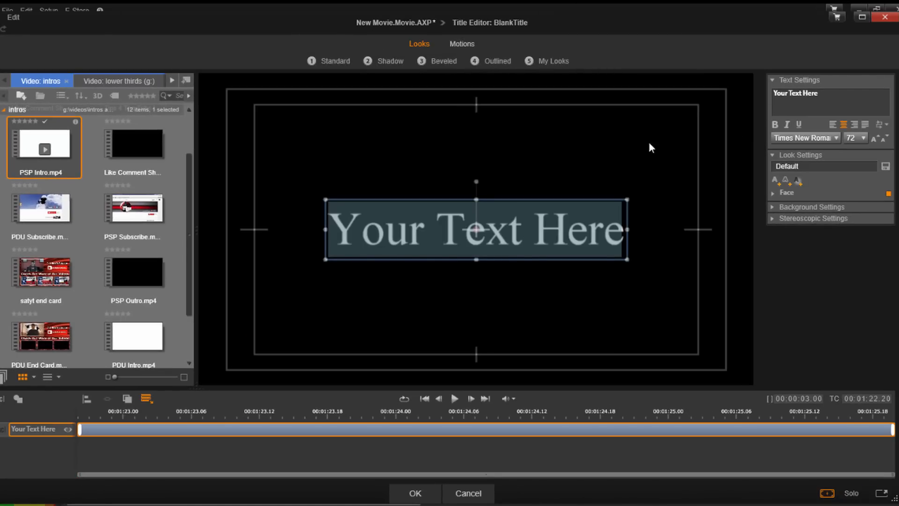
click(886, 20)
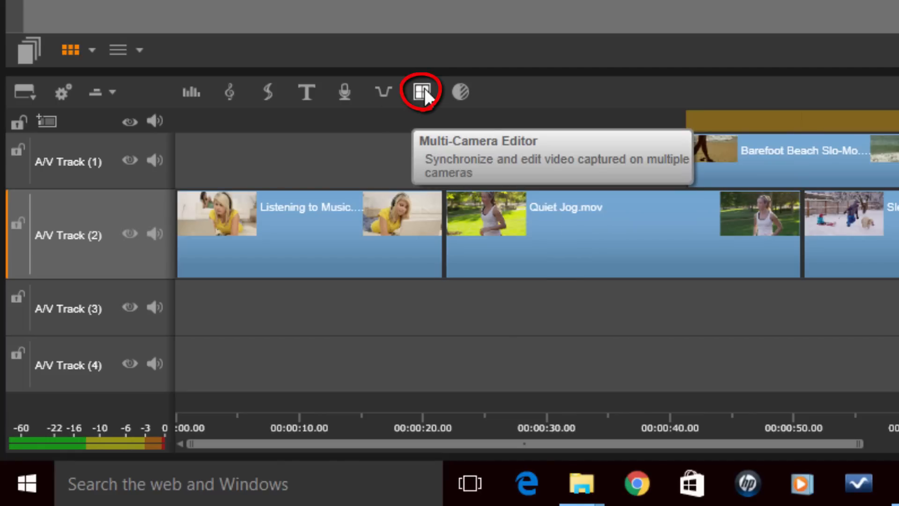
Turn on transparency keyframing for A/V Track (1), add opacity keyframes to the Barefoot Beach Slo-Mo clip, and hide the transparency controls.
click(462, 92)
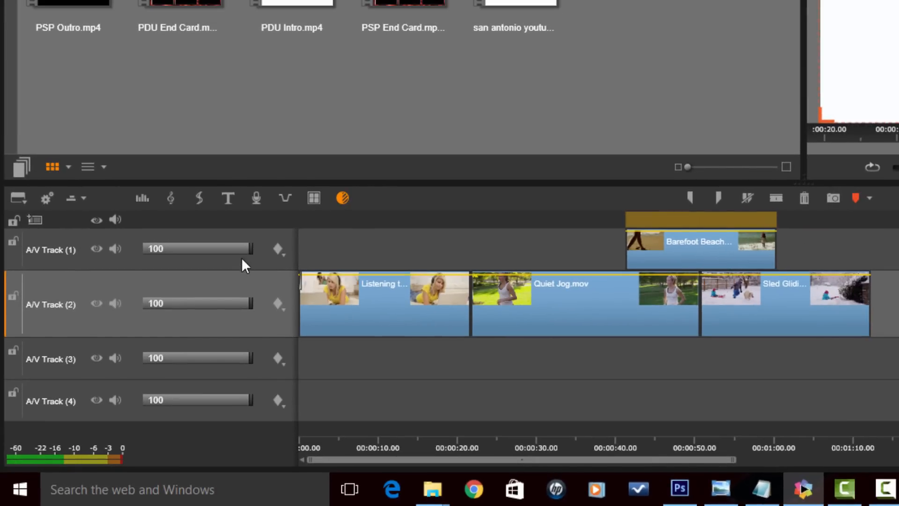
click(669, 246)
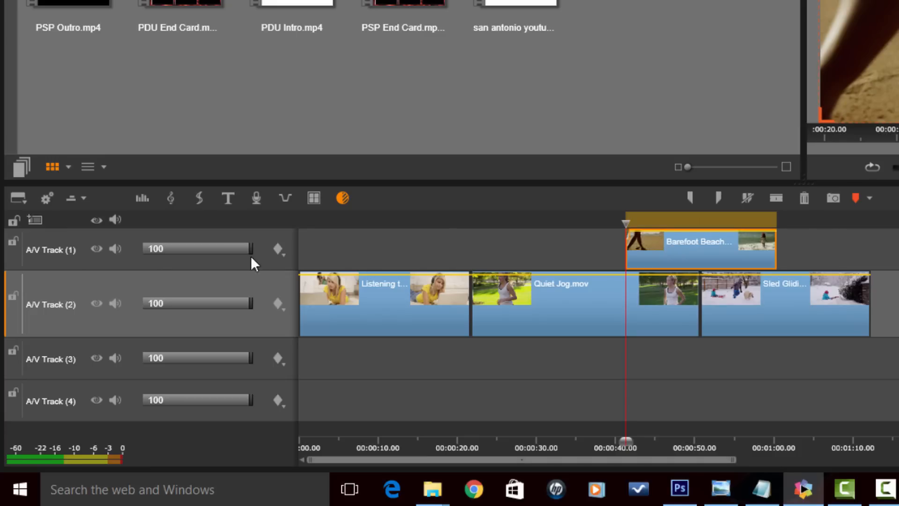
drag(251, 252, 295, 259)
click(277, 247)
click(718, 229)
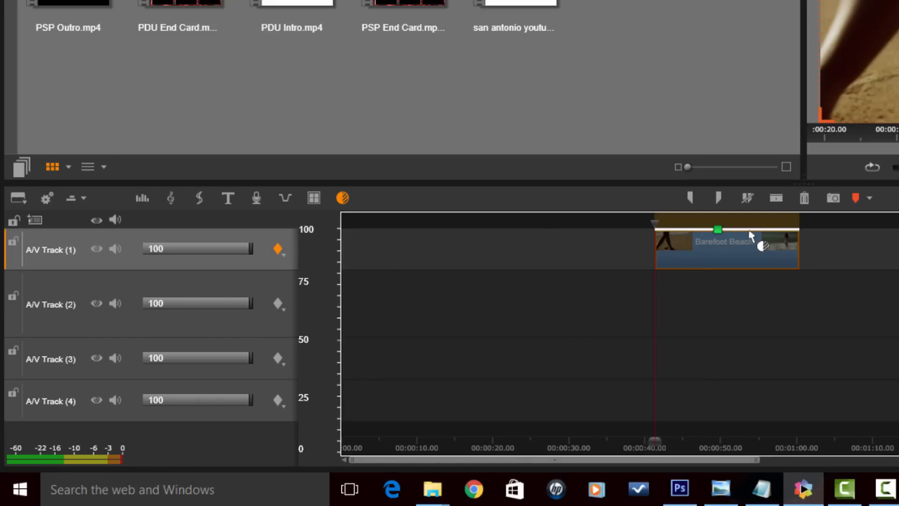
click(776, 230)
drag(751, 249, 749, 256)
click(340, 198)
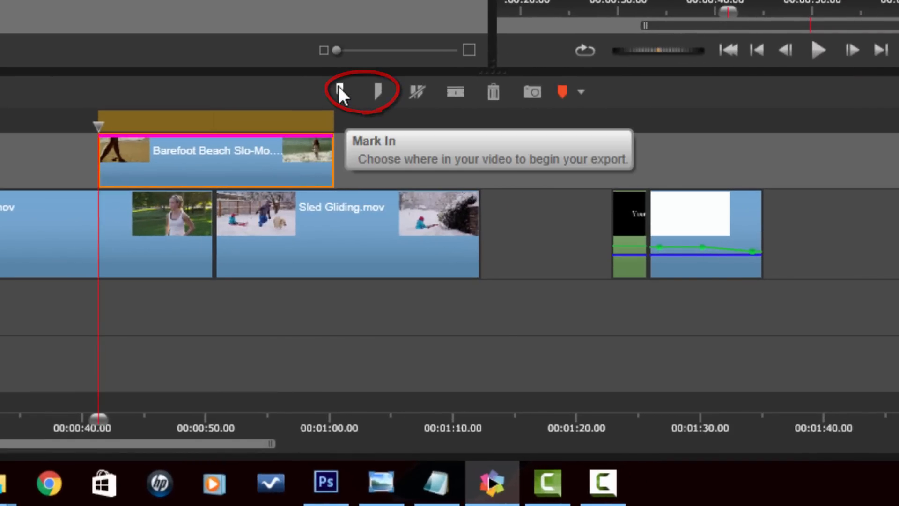
Mark an export range from about 0:25 in Quiet Jog.mov to the start of the Barefoot Beach Slo-Mo clip and clear both marks.
click(199, 123)
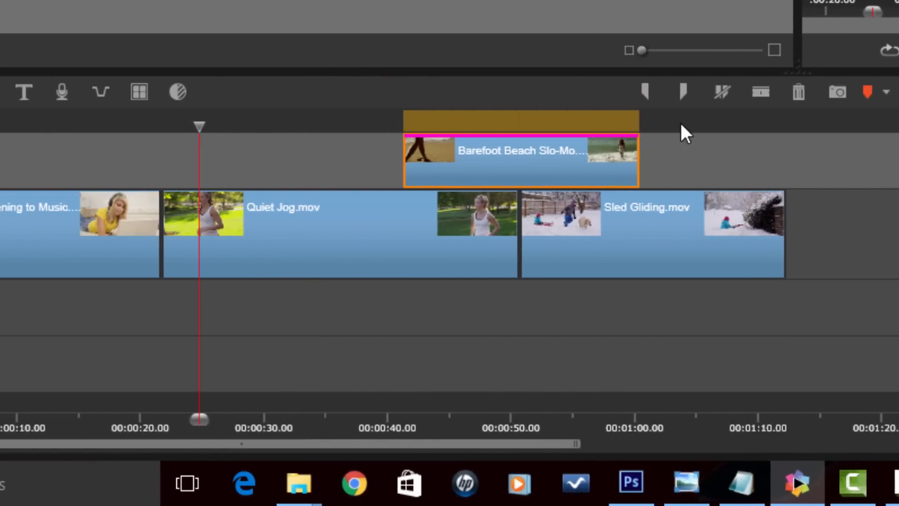
click(644, 91)
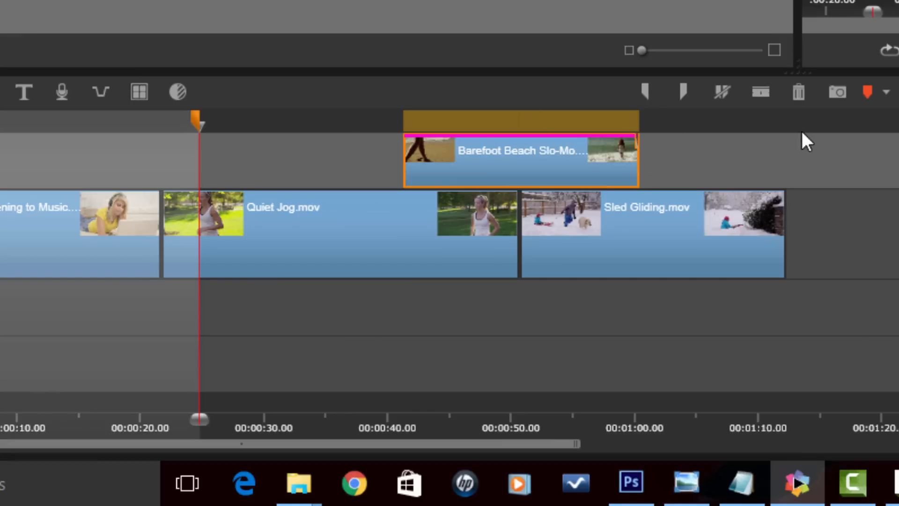
mouse_move(817, 123)
mouse_down()
mouse_move(740, 133)
mouse_move(389, 108)
mouse_move(405, 115)
mouse_up()
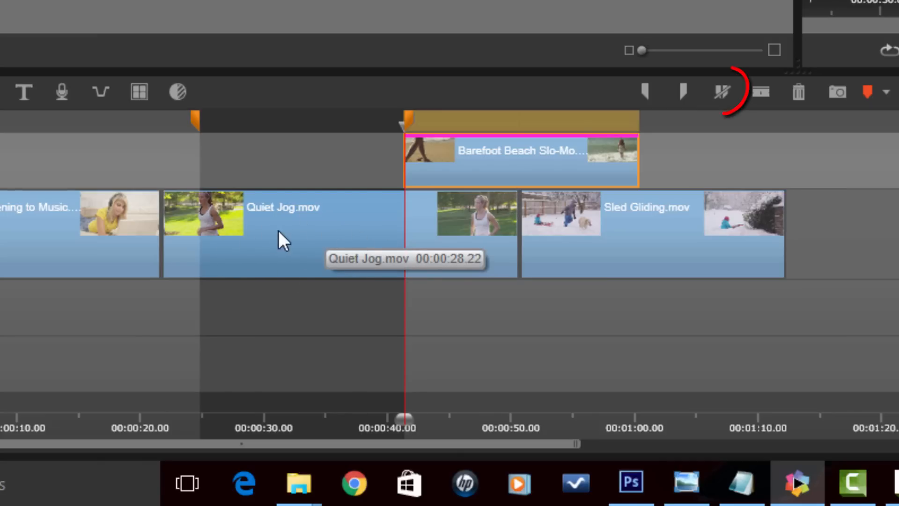
click(721, 93)
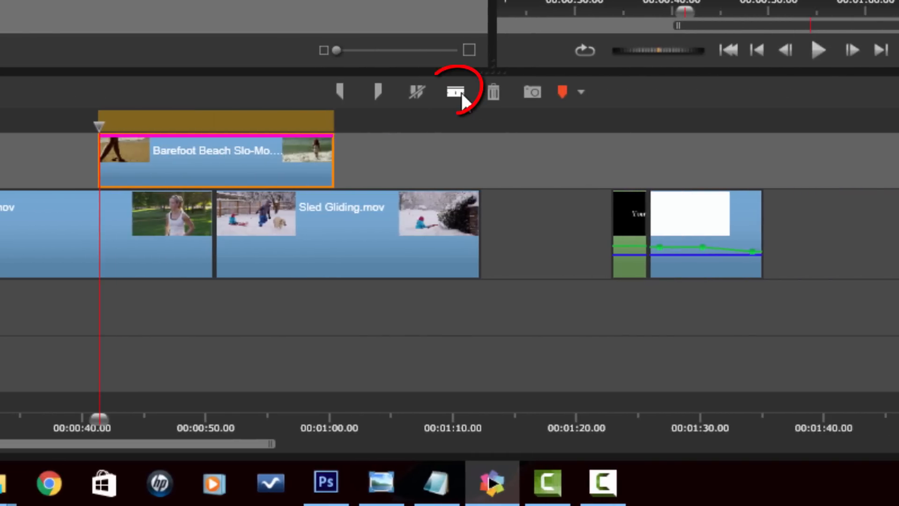
Split the Quiet Jog.mov clip on A/V Track (2) at about 0:28 and about 0:39.
click(0, 424)
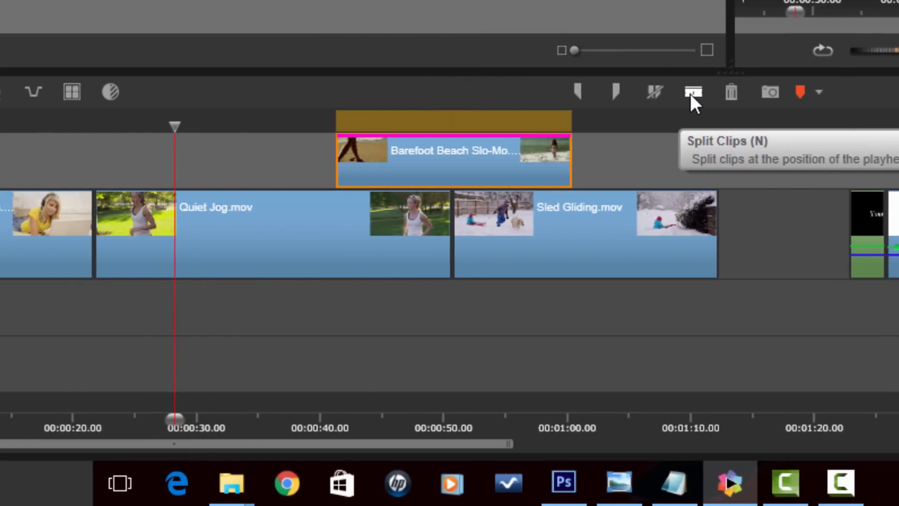
click(691, 93)
drag(176, 128, 307, 127)
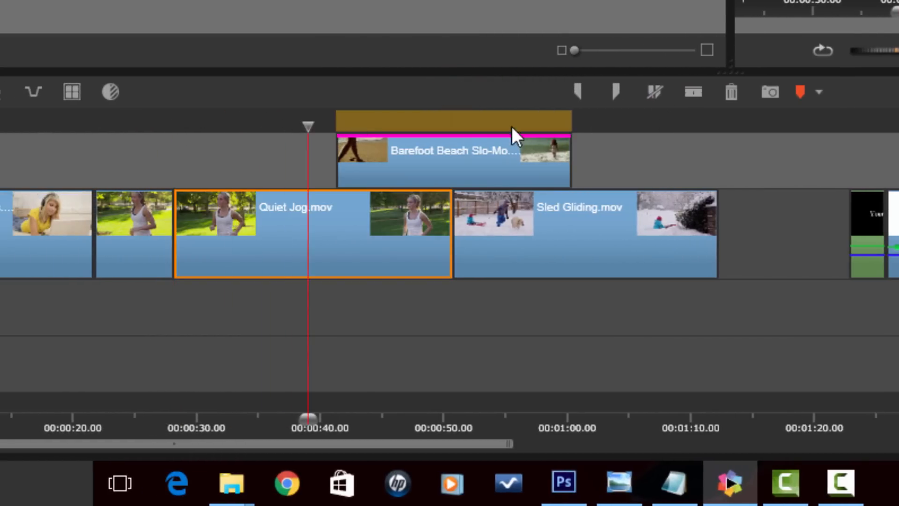
click(694, 92)
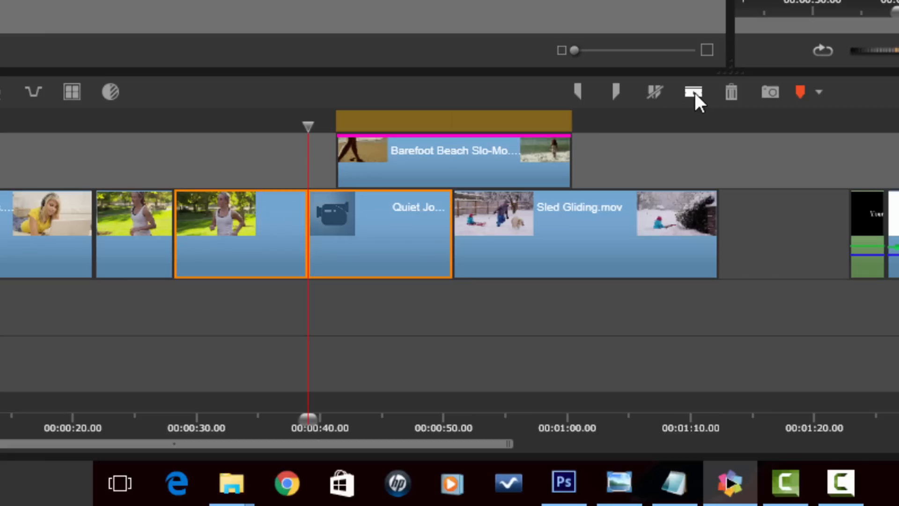
Delete the middle piece and the last piece of the split Quiet Jog.mov clip from A/V Track (2).
click(234, 229)
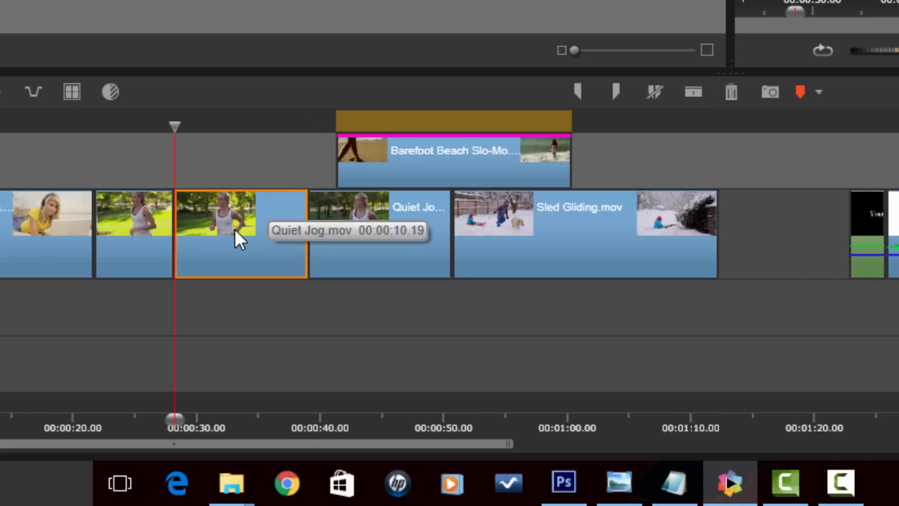
right_click(236, 230)
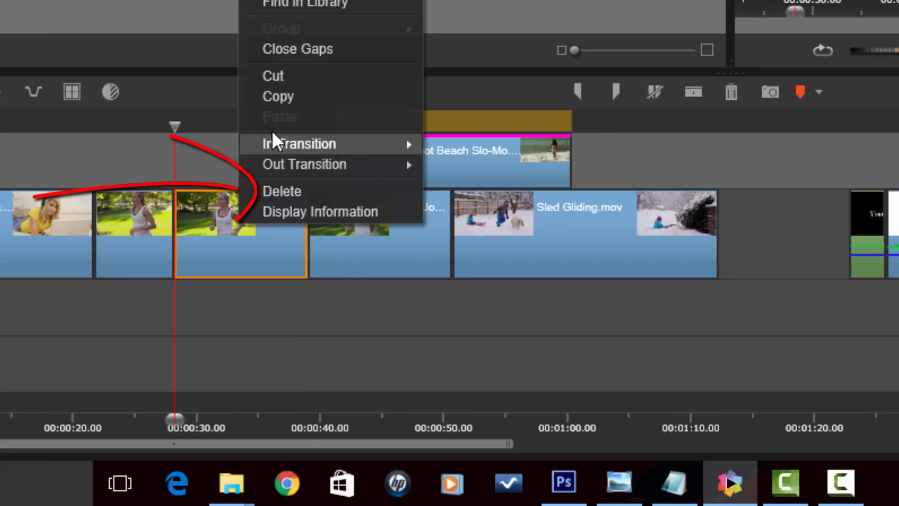
click(301, 189)
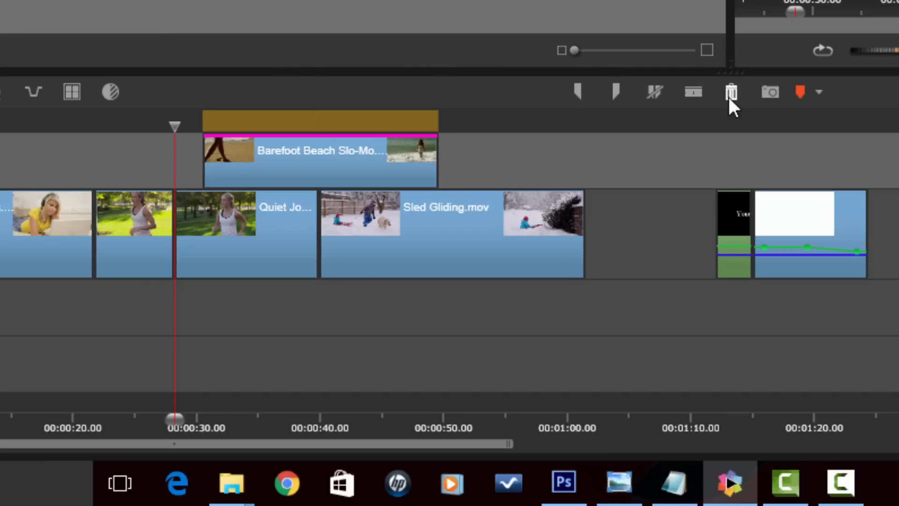
click(243, 232)
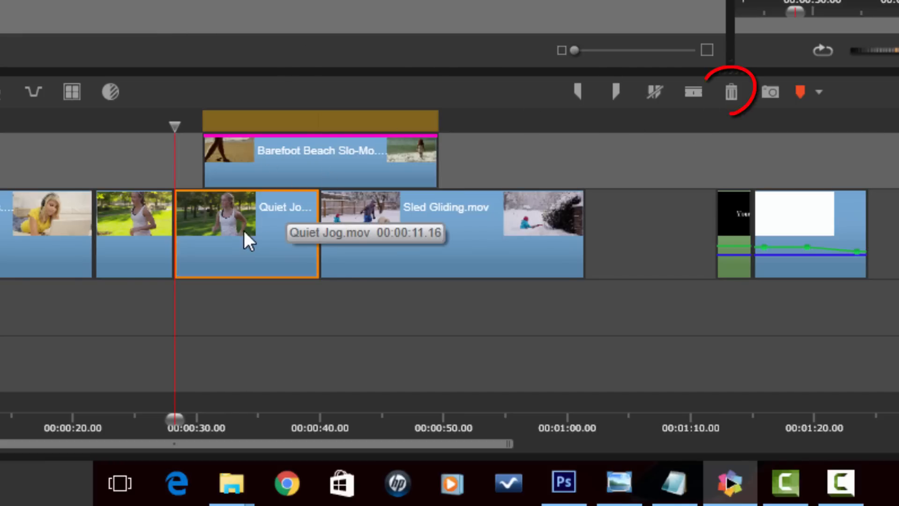
click(731, 91)
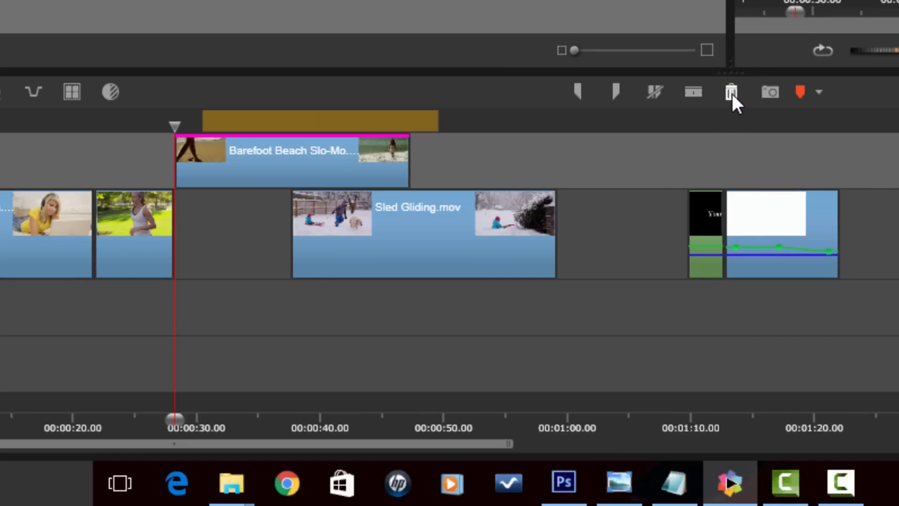
Close the gap before Sled Gliding.mov and the gap between it and the title on A/V Track (2).
right_click(229, 245)
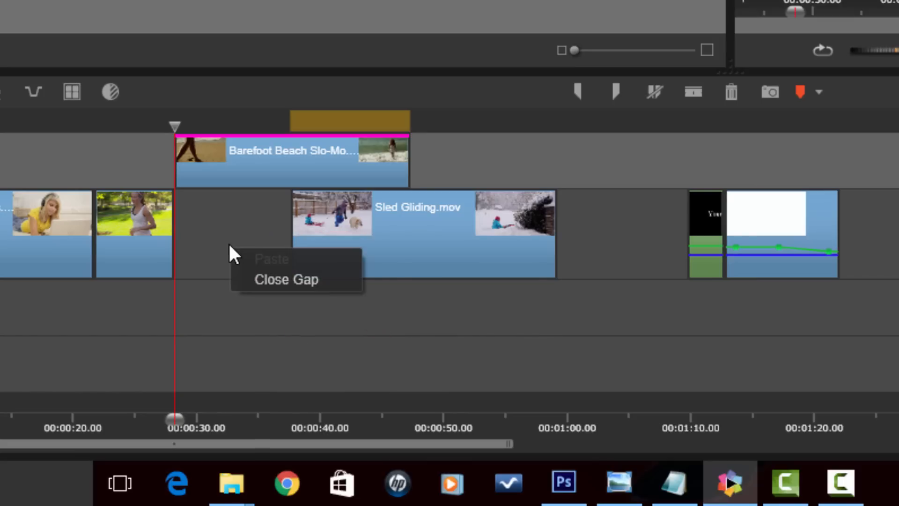
click(287, 280)
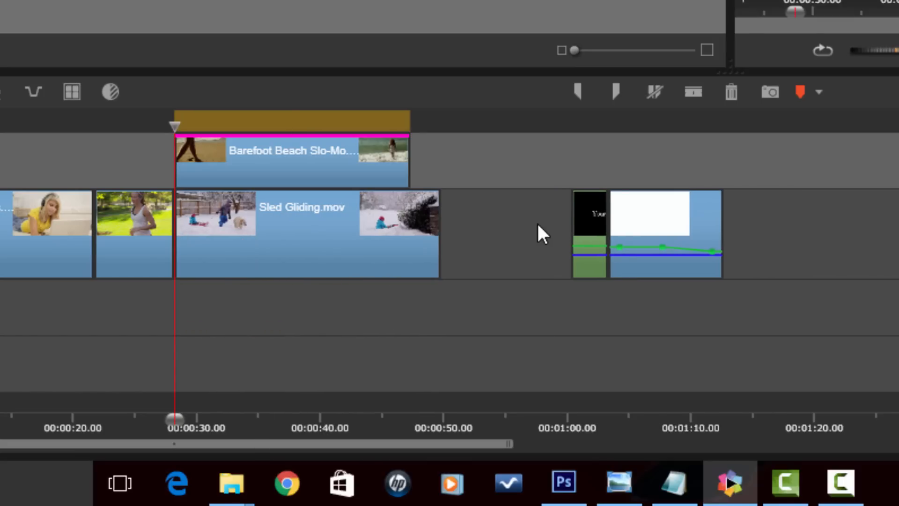
right_click(518, 226)
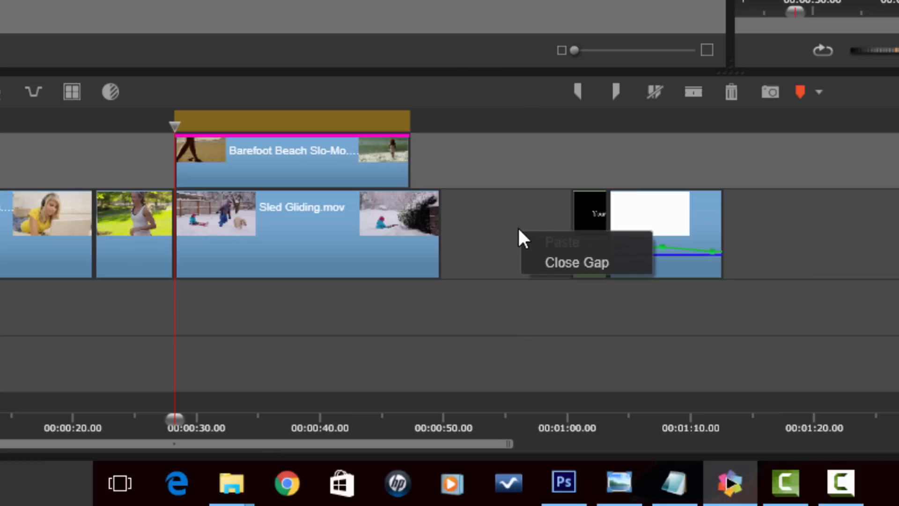
click(554, 260)
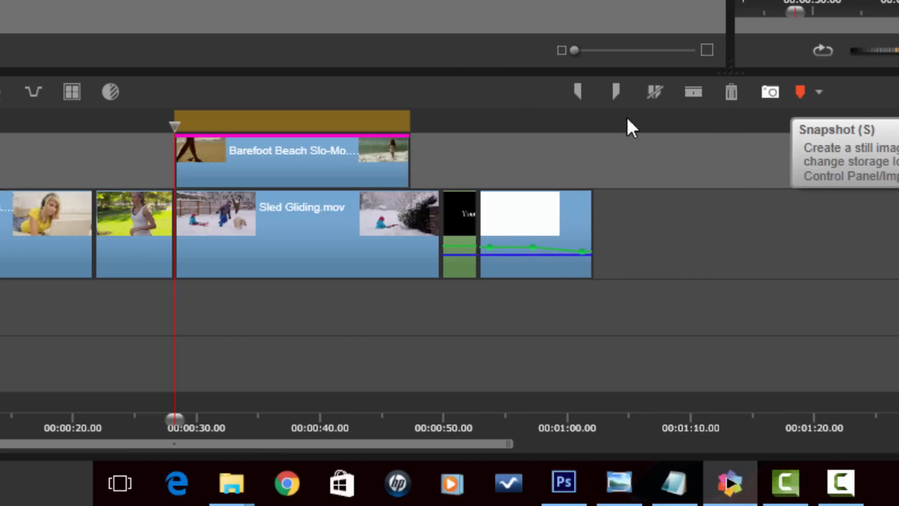
Add timeline markers at about 0:51, 0:58 and 0:15.
click(305, 125)
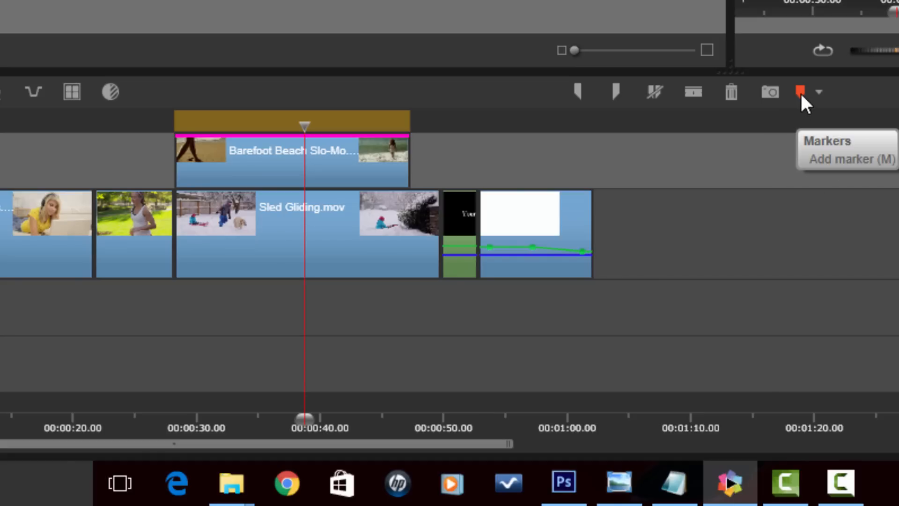
click(459, 125)
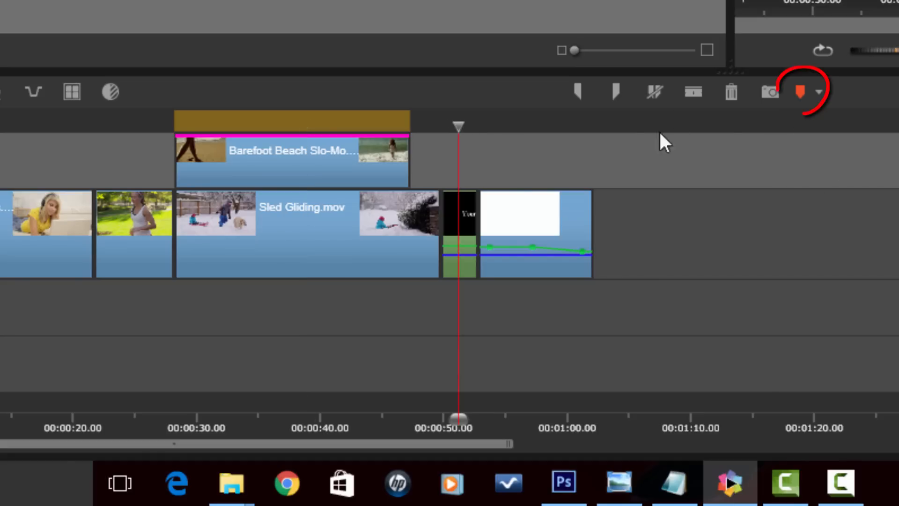
click(799, 95)
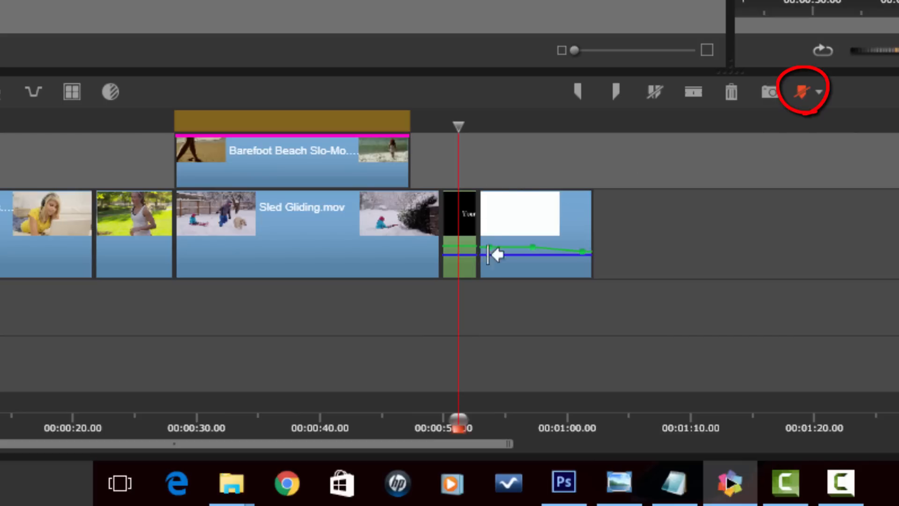
click(543, 129)
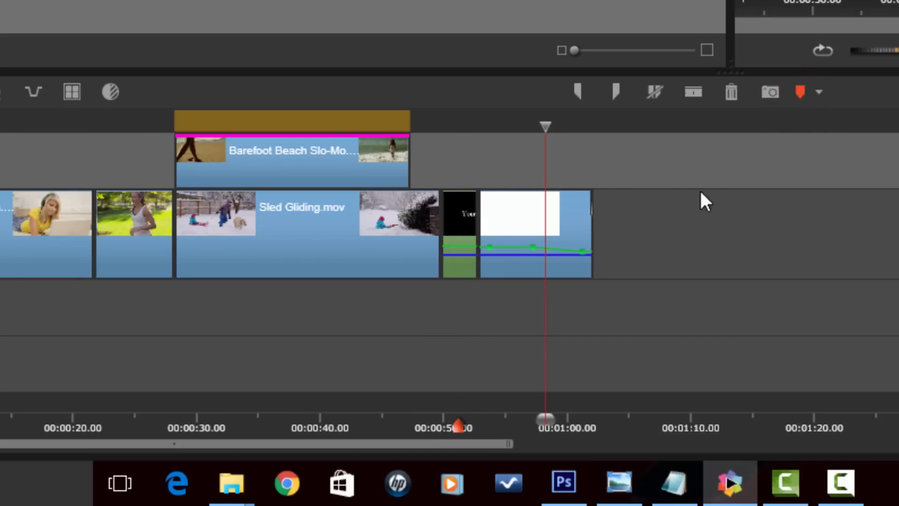
click(798, 93)
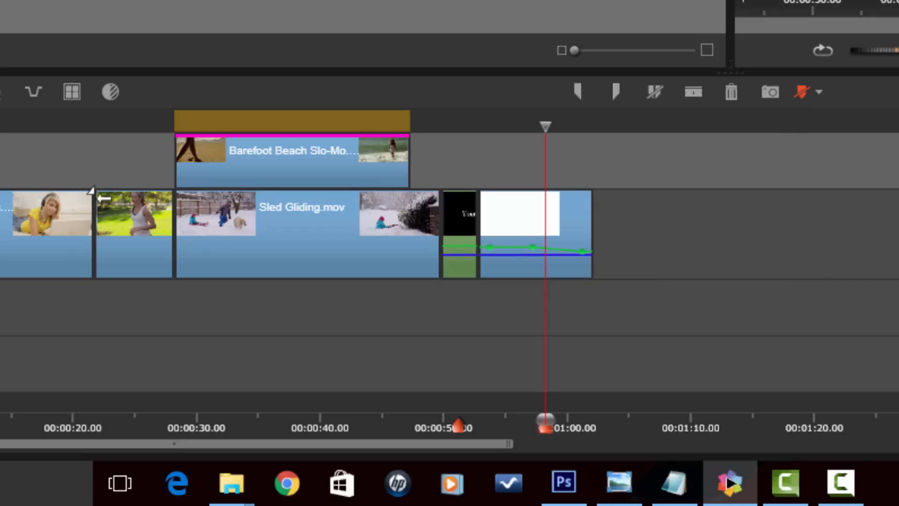
click(7, 129)
click(799, 92)
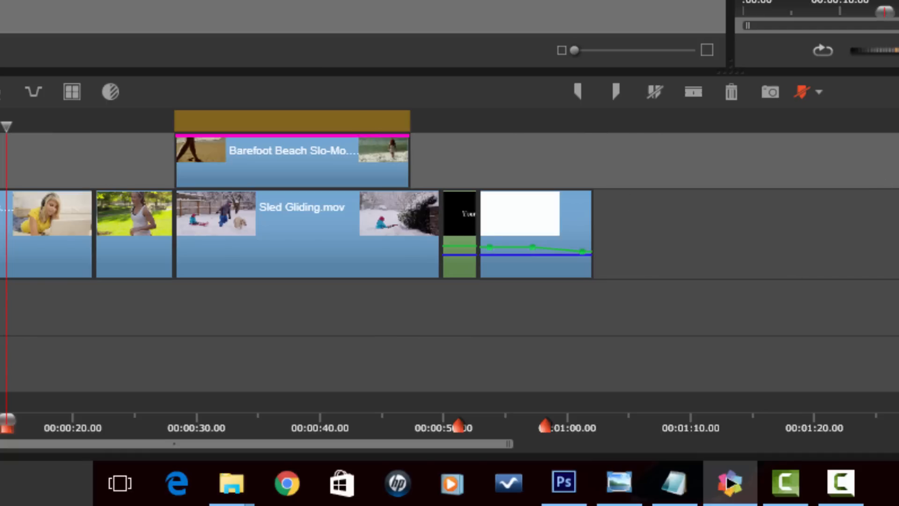
In Trim Mode, trim the cut between Listening to Music and Quiet Jog by -172 frames on the outgoing clip and 18 on the incoming clip.
click(896, 123)
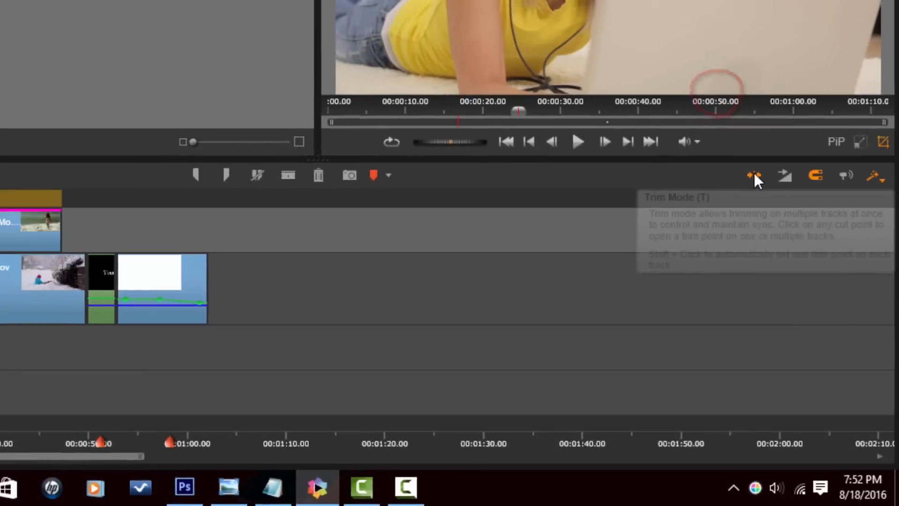
click(716, 90)
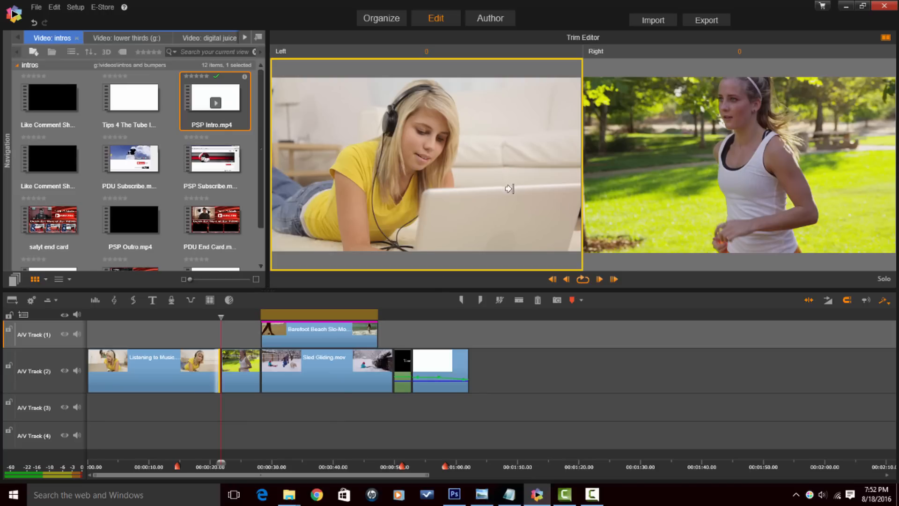
drag(516, 190, 446, 217)
click(640, 164)
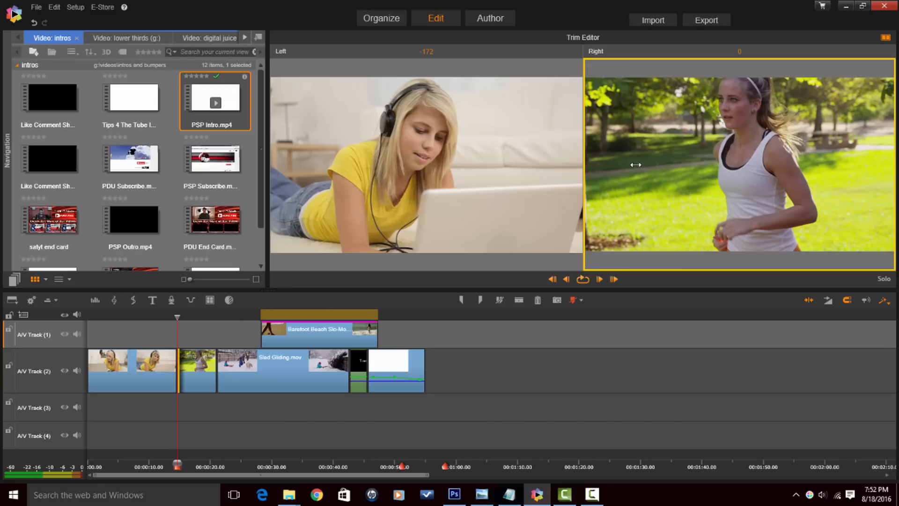
mouse_move(770, 184)
mouse_down()
mouse_move(714, 184)
mouse_move(810, 182)
mouse_move(785, 182)
mouse_up()
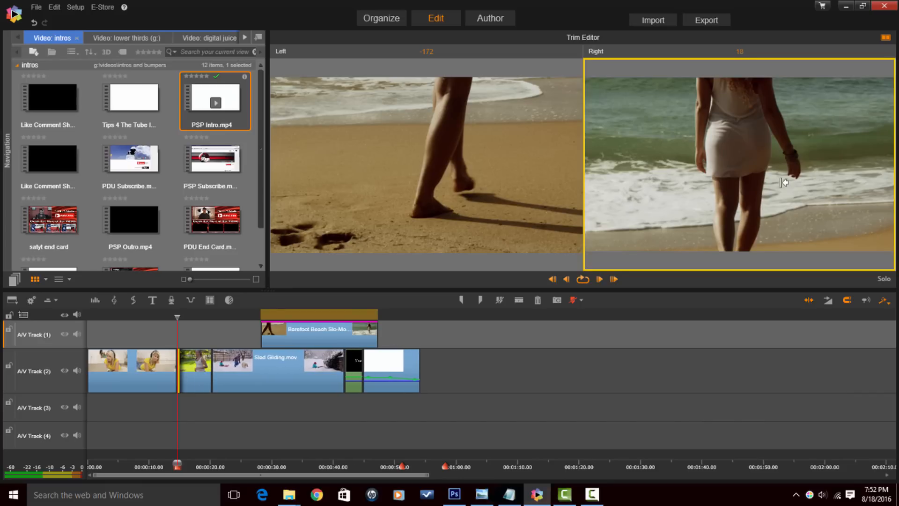
click(465, 189)
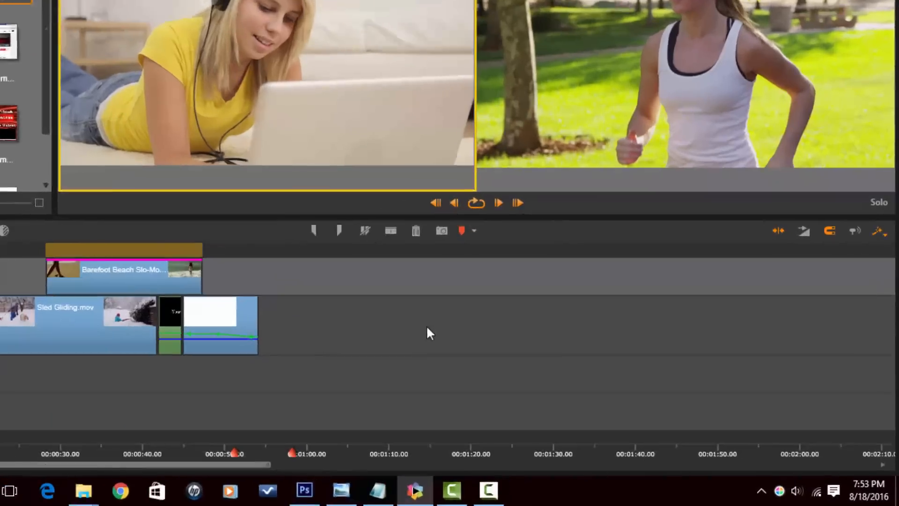
click(545, 370)
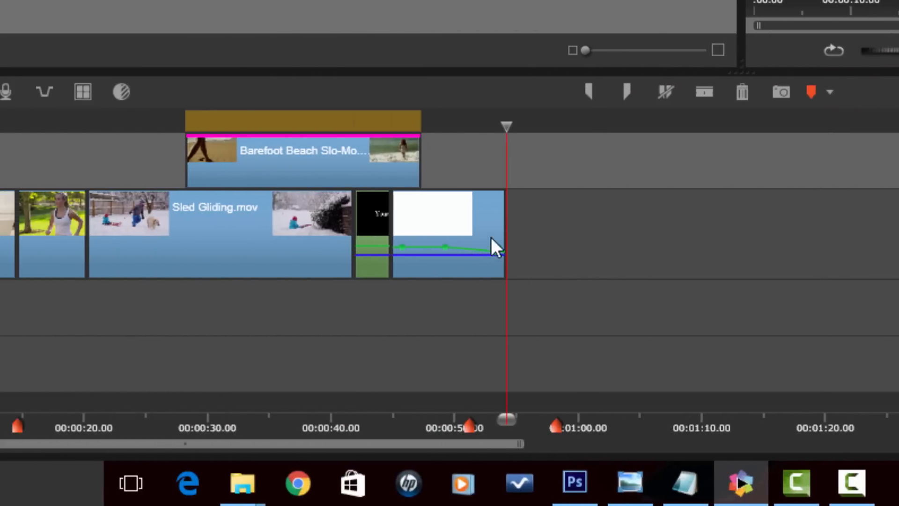
Scrub the playhead along the movie's end and switch the timeline editing mode to Overwrite Mode.
drag(448, 223, 454, 256)
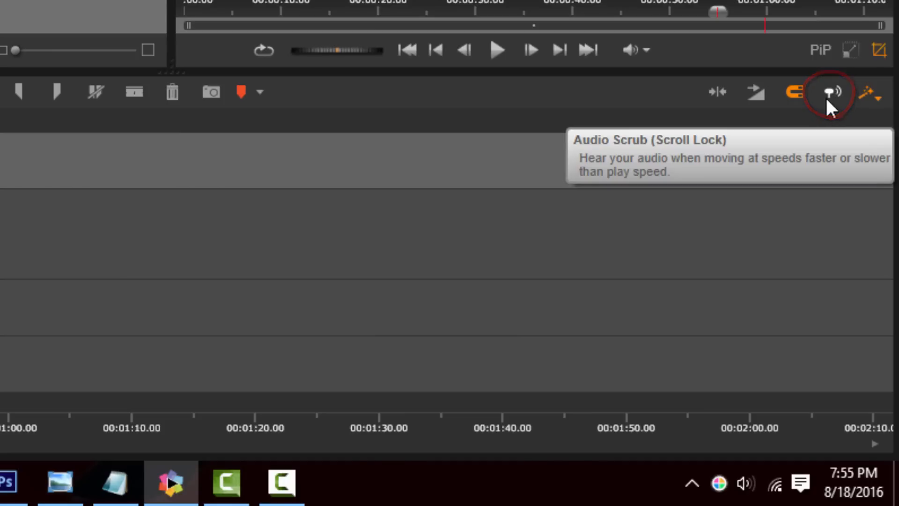
drag(718, 11, 754, 12)
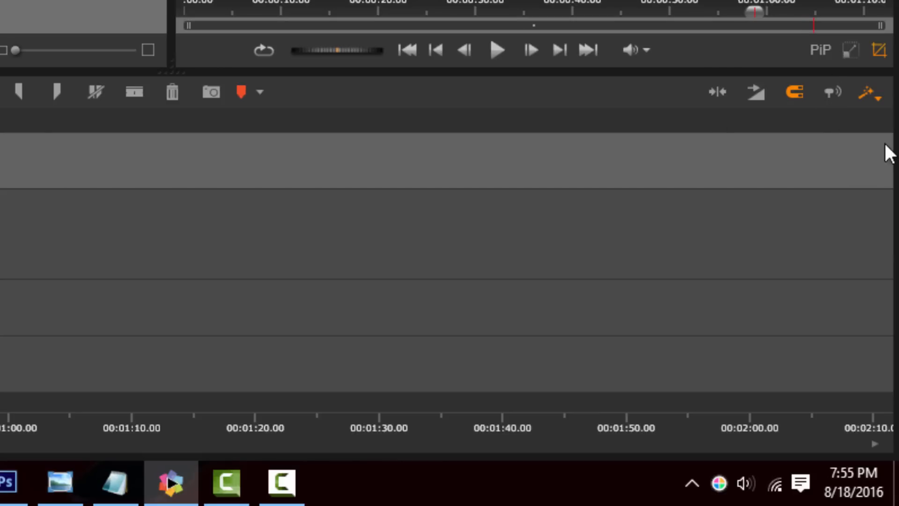
click(879, 95)
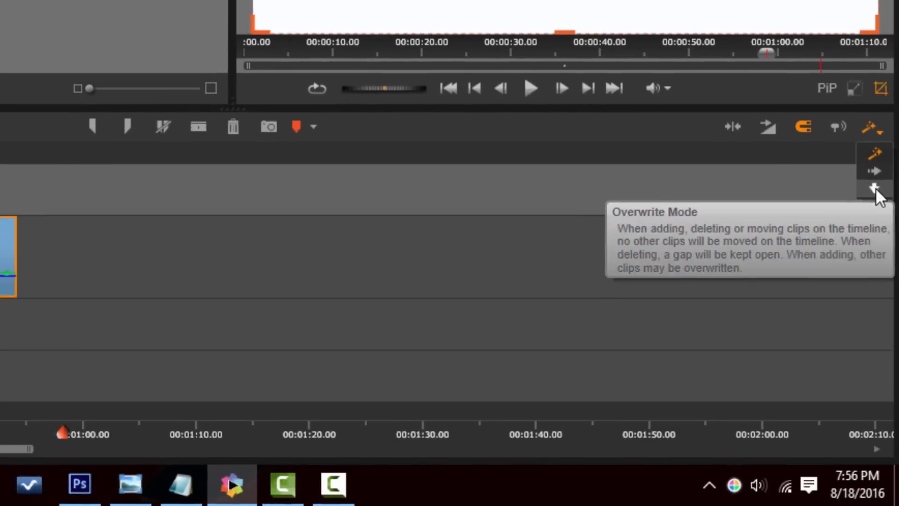
click(873, 160)
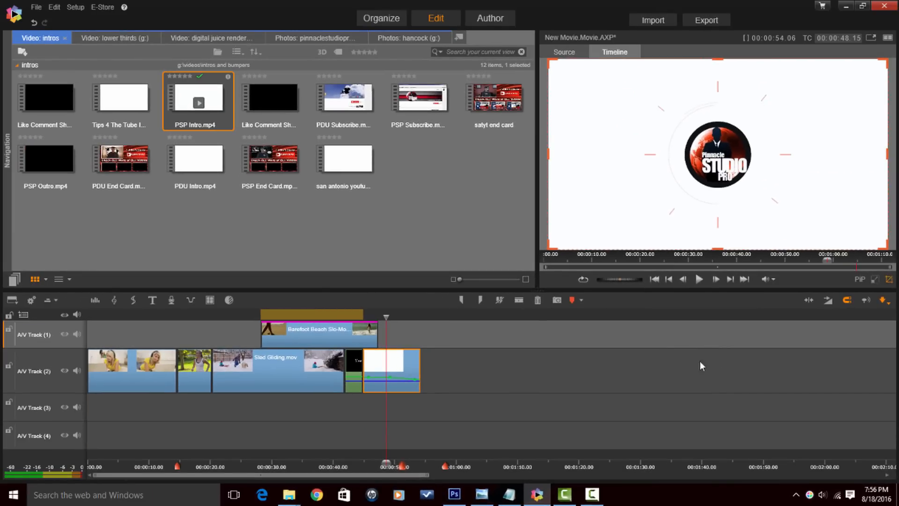
Move the Barefoot Beach Slo-Mo clip to start at about 0:36 on A/V Track (1), moving PSP Intro.mp4 up to that track and back.
drag(327, 327, 398, 331)
drag(388, 368, 442, 334)
mouse_move(511, 341)
mouse_down()
mouse_move(567, 341)
mouse_move(423, 373)
mouse_move(402, 393)
mouse_move(346, 408)
mouse_move(266, 401)
mouse_move(383, 395)
mouse_move(411, 379)
mouse_move(395, 378)
mouse_up()
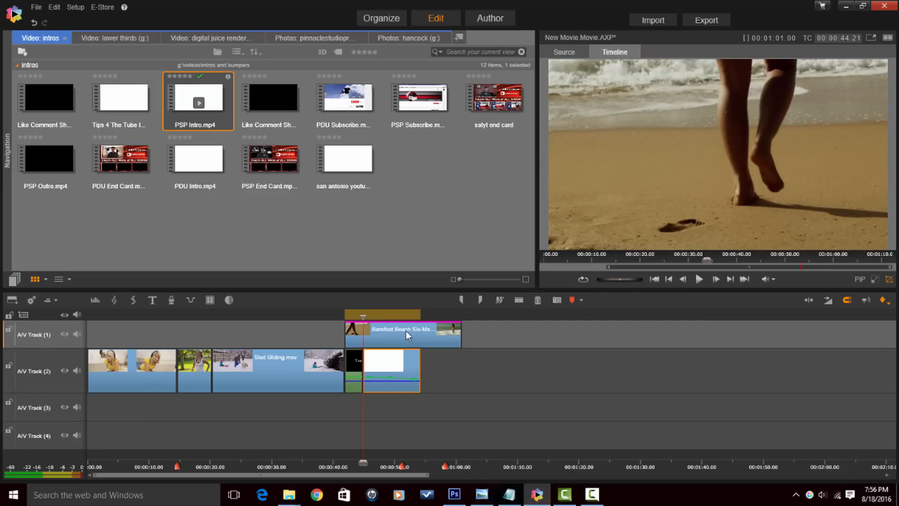
drag(395, 332, 361, 332)
Delete the short title clip after Sled Gliding.mov on A/V Track (2) and close the gap it leaves.
click(353, 375)
right_click(354, 372)
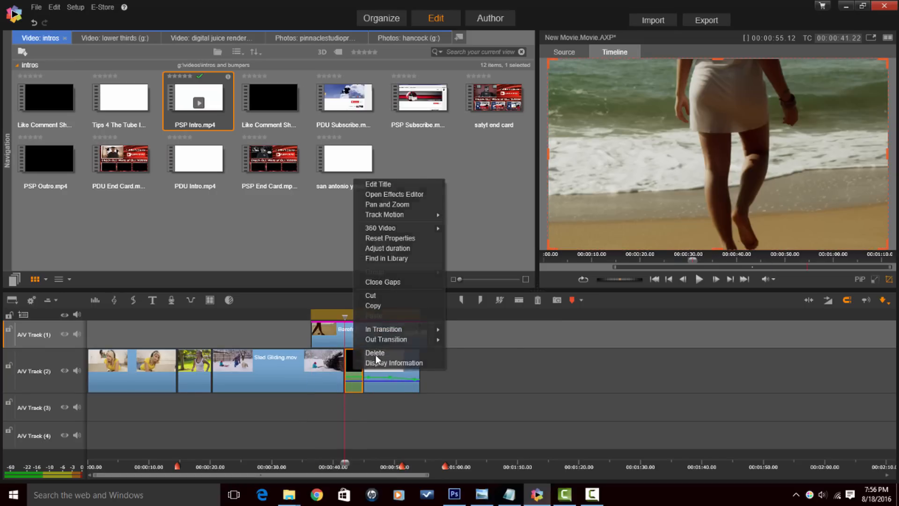
click(376, 355)
right_click(355, 370)
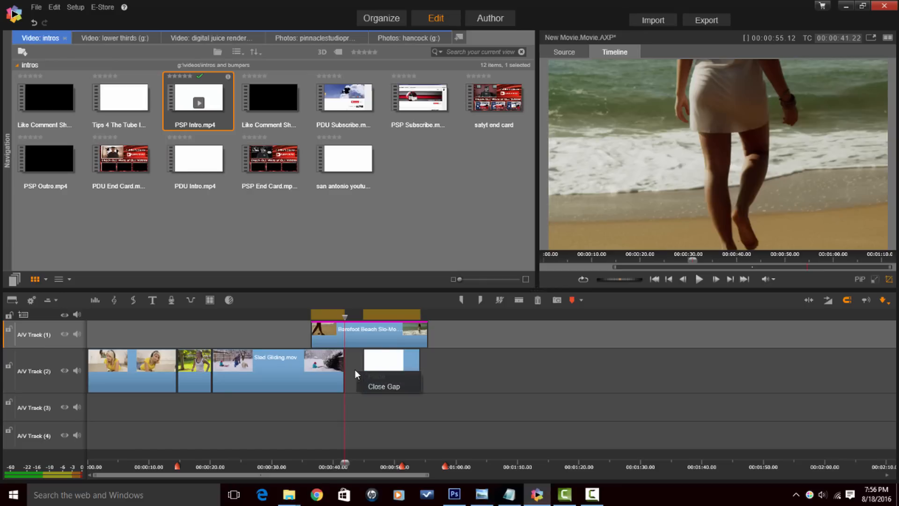
click(378, 386)
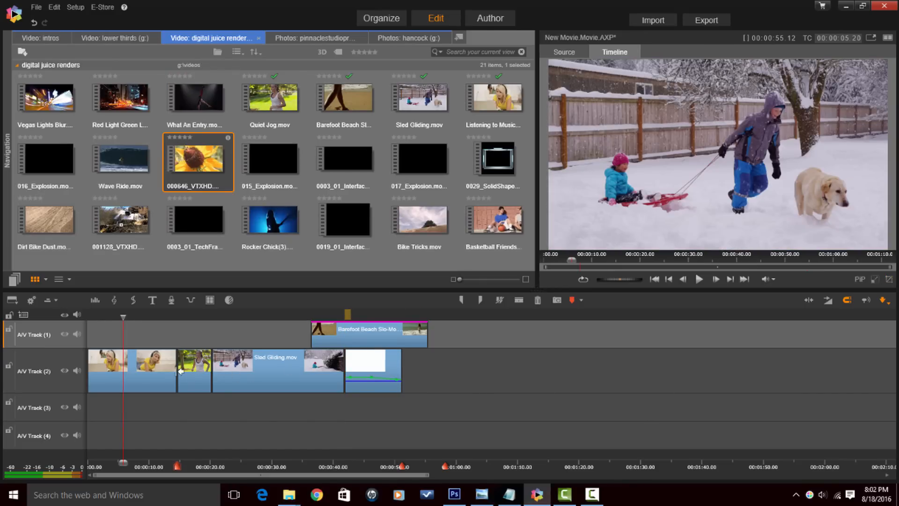
Review the editing commands available for the Sled Gliding.mov clip, including the Track Motion and Scaling options, without applying any.
right_click(264, 357)
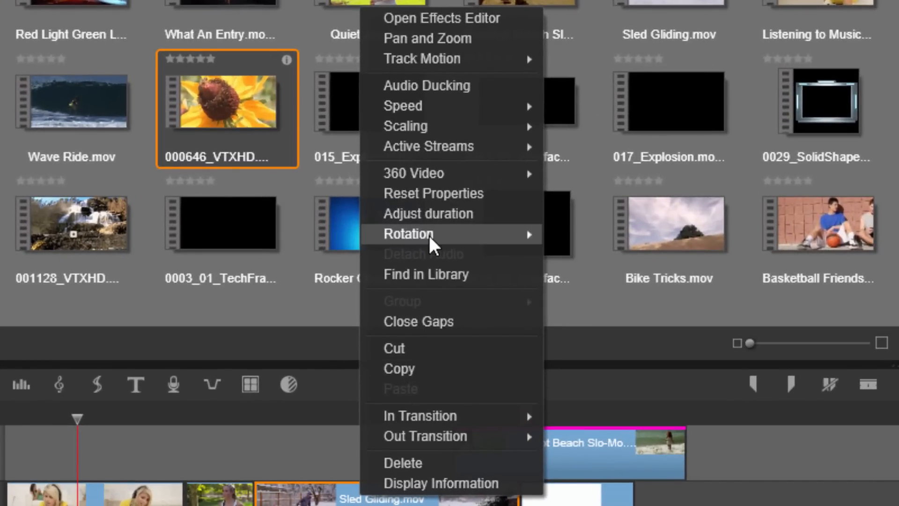
mouse_move(429, 236)
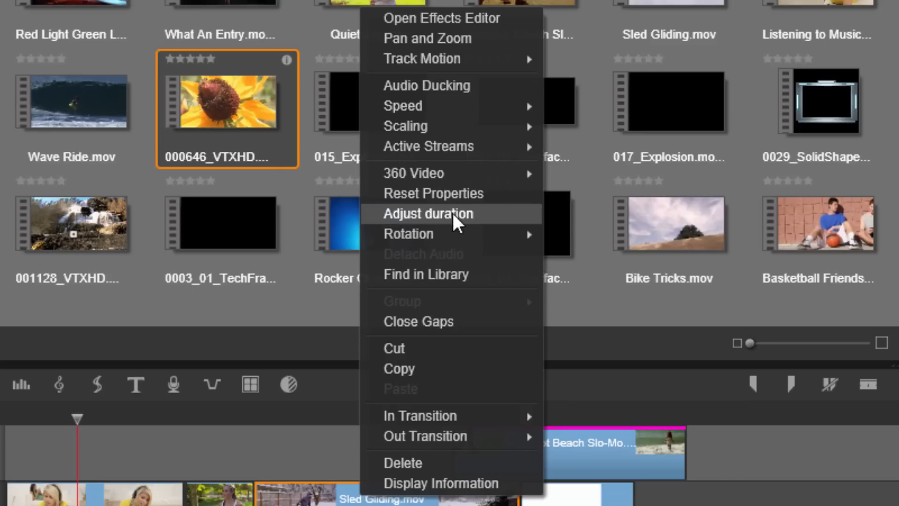
mouse_move(465, 117)
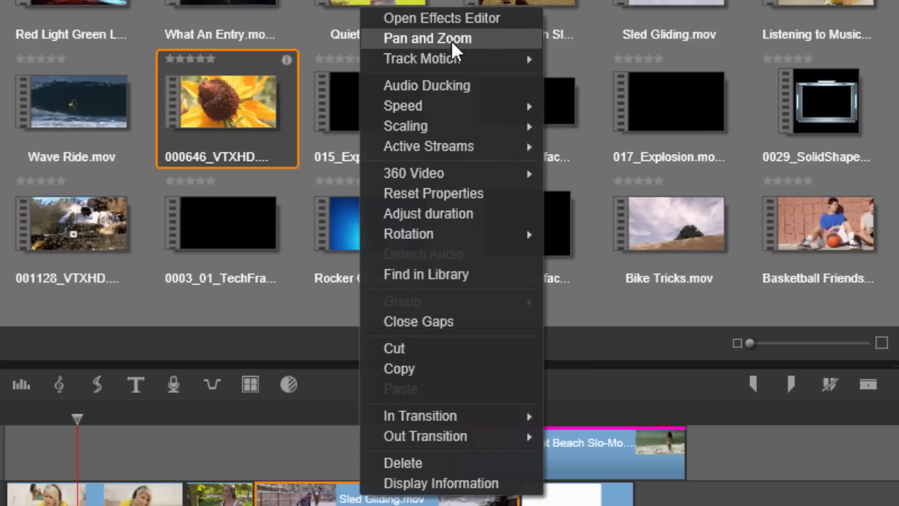
mouse_move(450, 59)
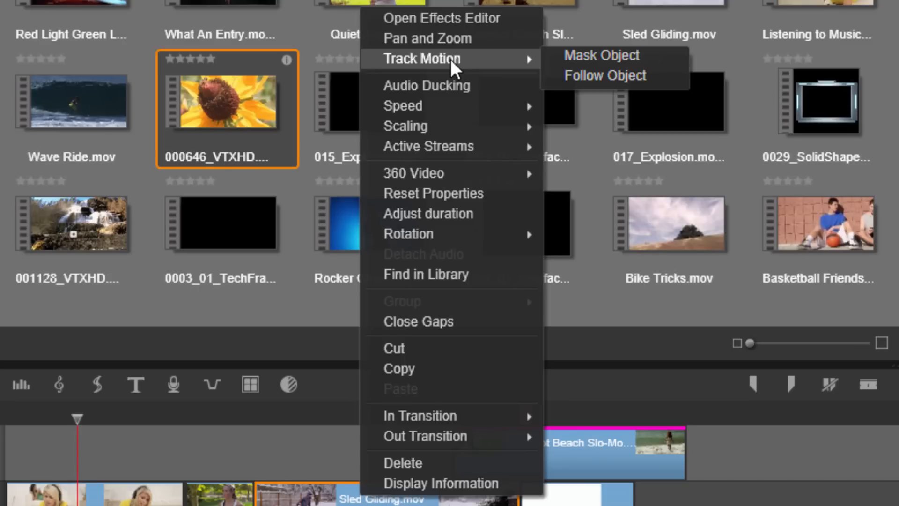
mouse_move(436, 127)
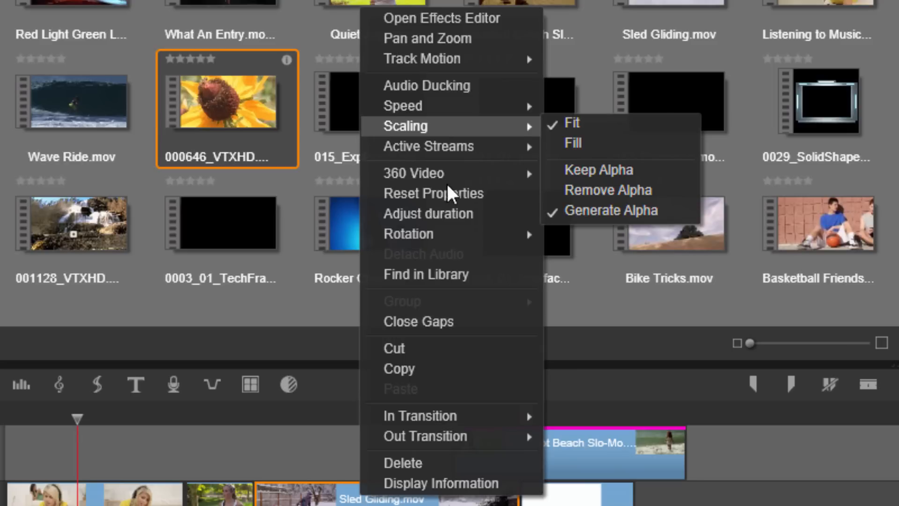
click(768, 500)
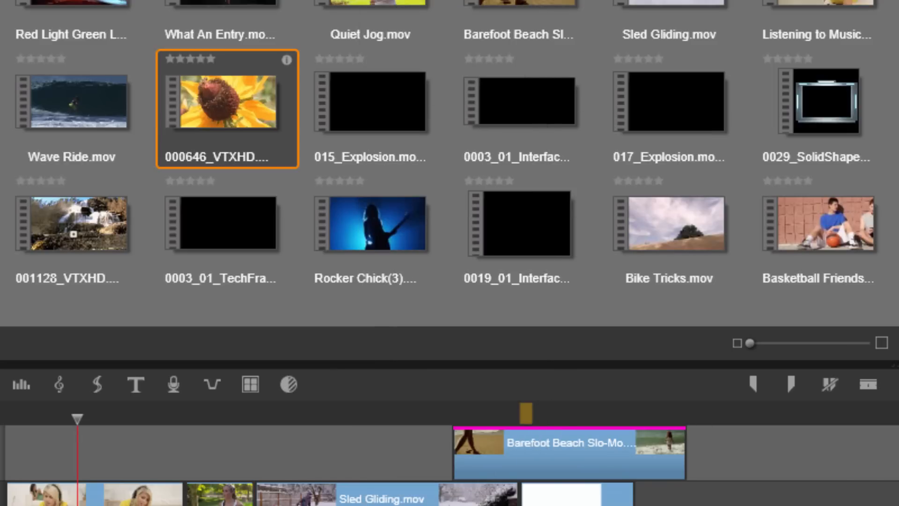